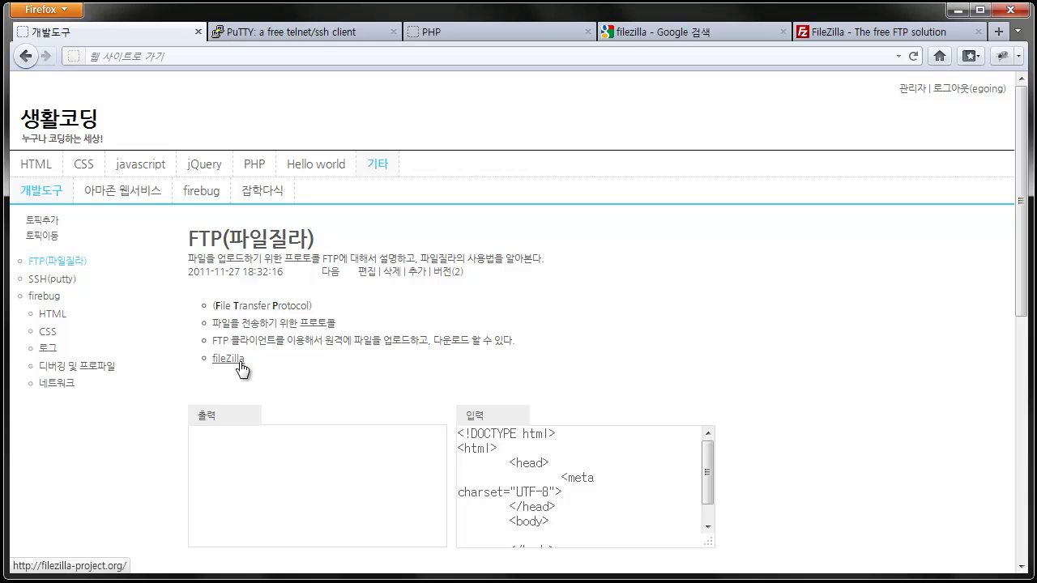
Step: Open the FileZilla project site from the lesson's fileZilla link and look through the client download page
double_click(328, 340)
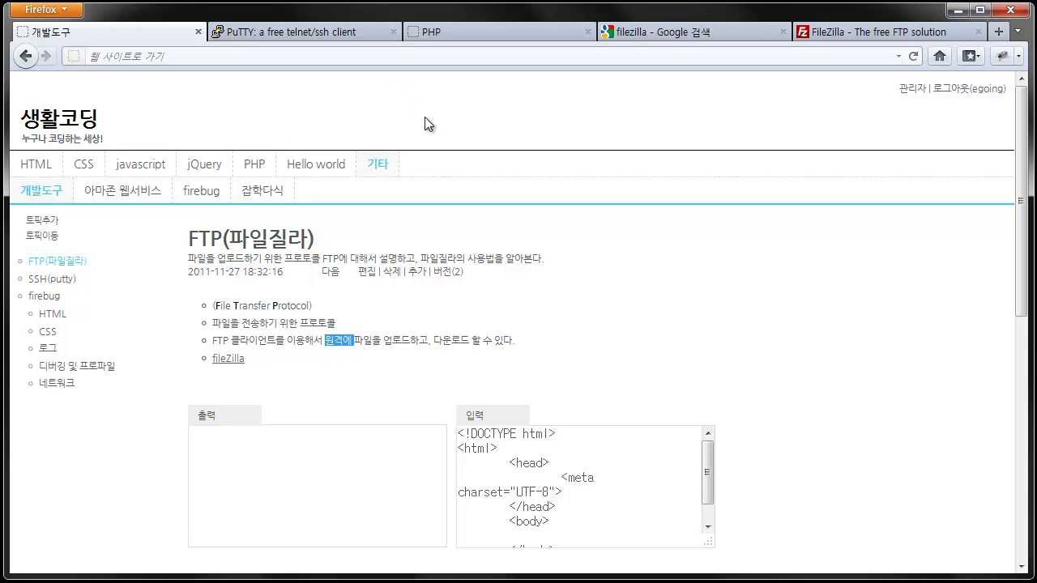
left_click(315, 324)
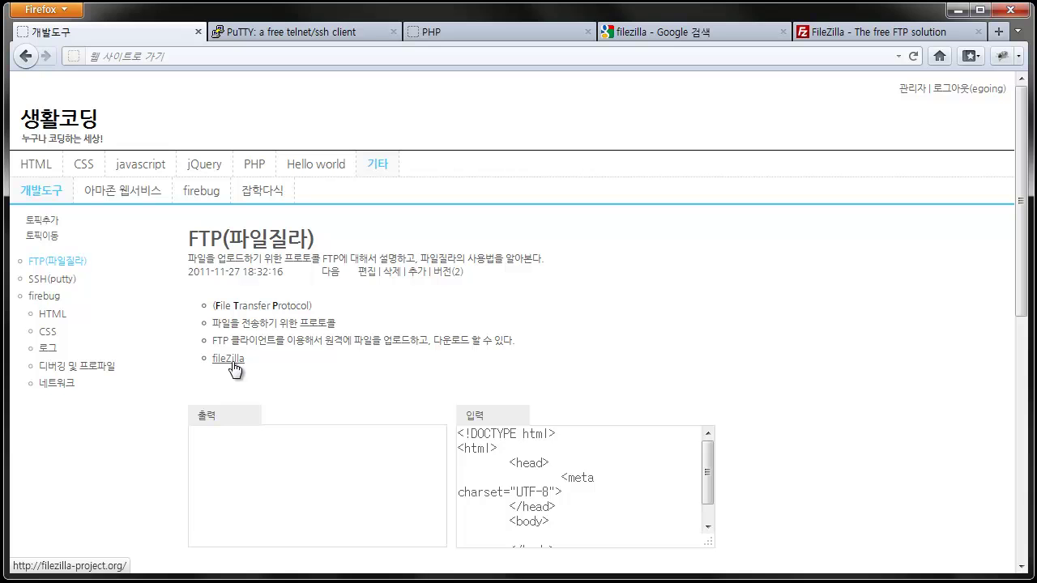
middle_click(231, 363)
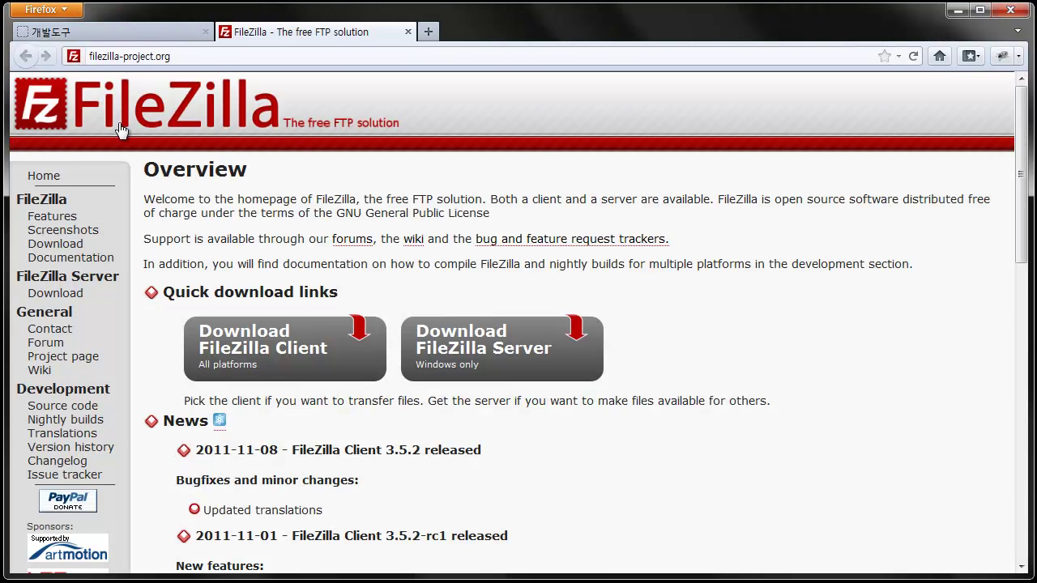
left_click(263, 362)
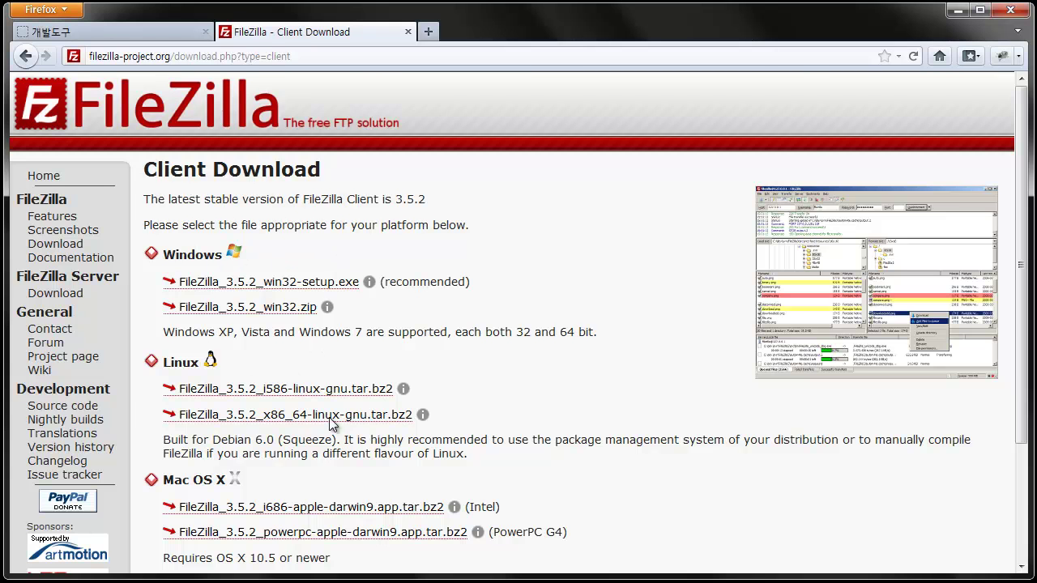
scroll(277, 504, "down", 4)
scroll(306, 162, "up", 4)
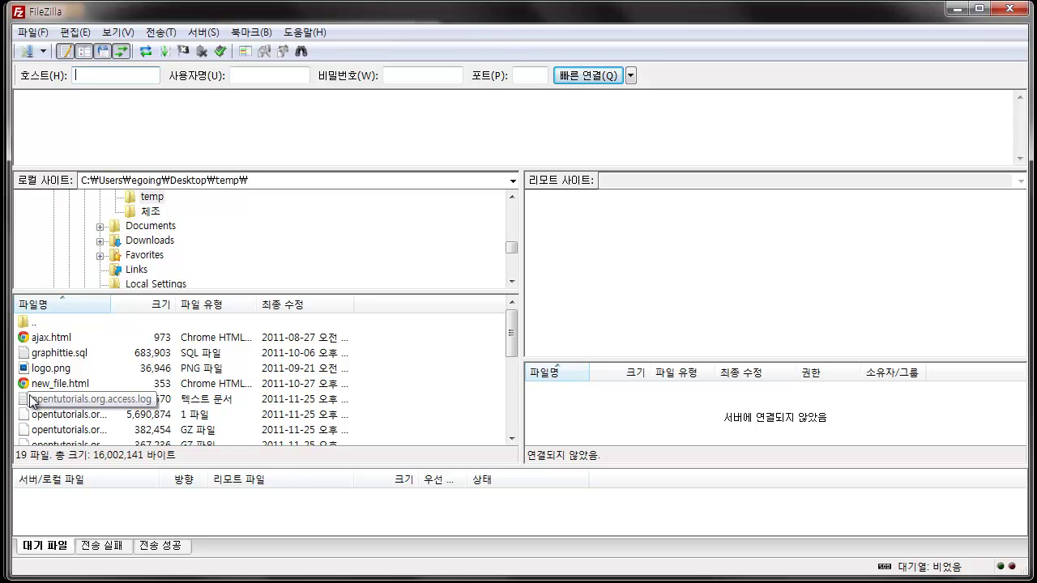
left_click(150, 138)
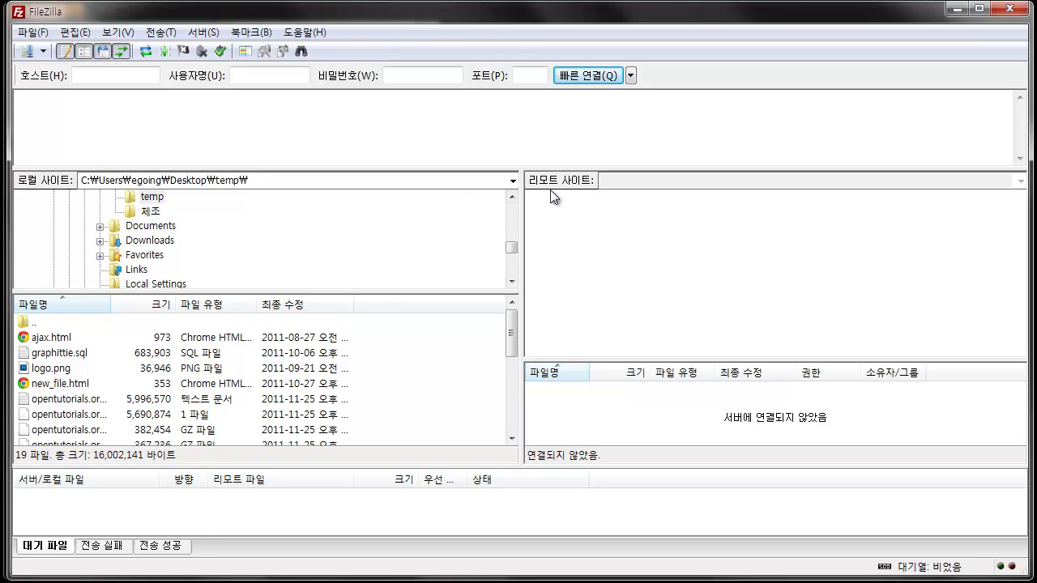
left_click(245, 258)
left_click(683, 284)
scroll(350, 274, "up", 15)
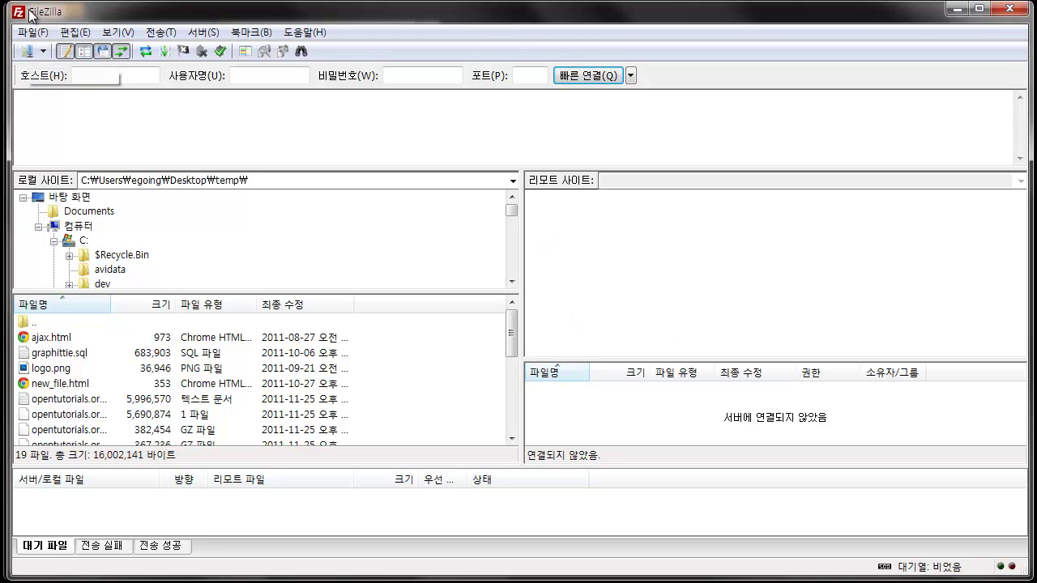
left_click(27, 52)
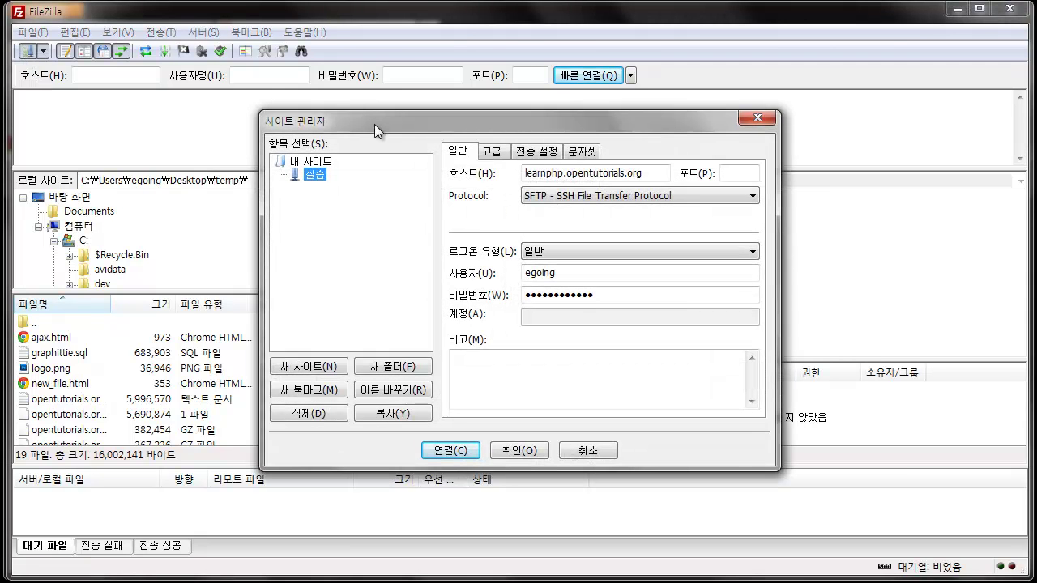
left_click(316, 164)
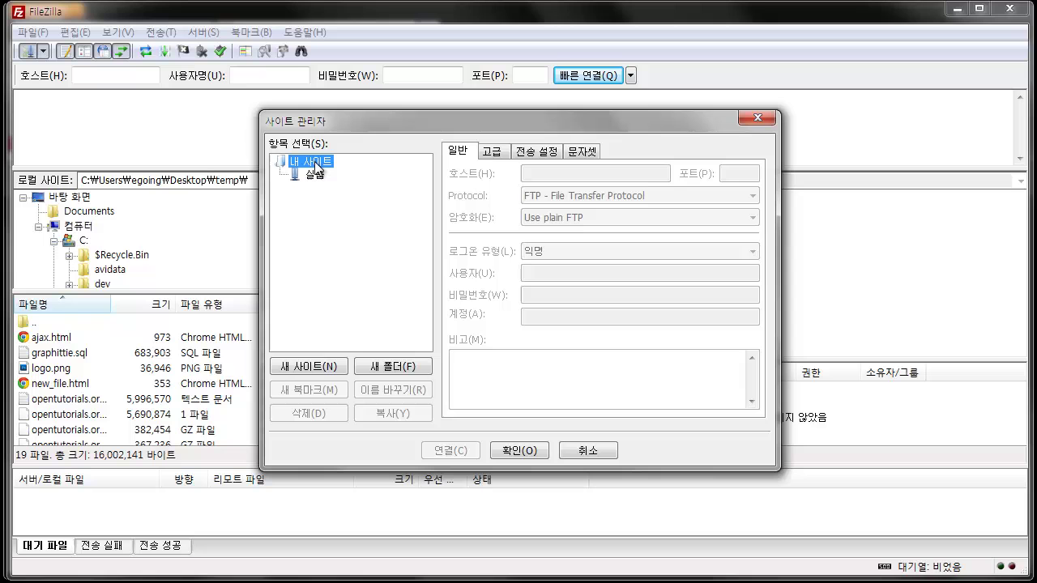
left_click(319, 368)
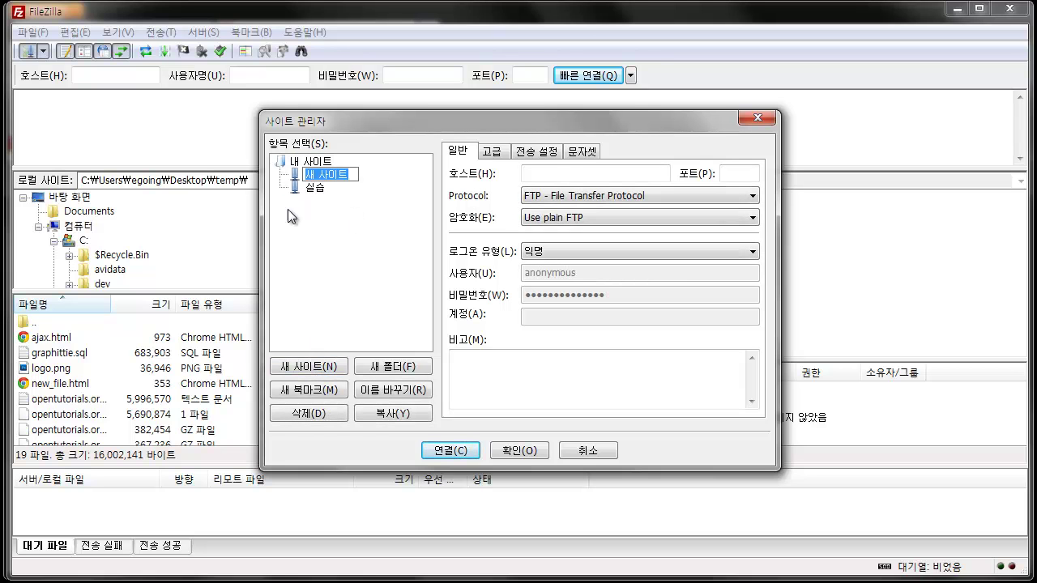
type("sadlfjasd")
key("Escape")
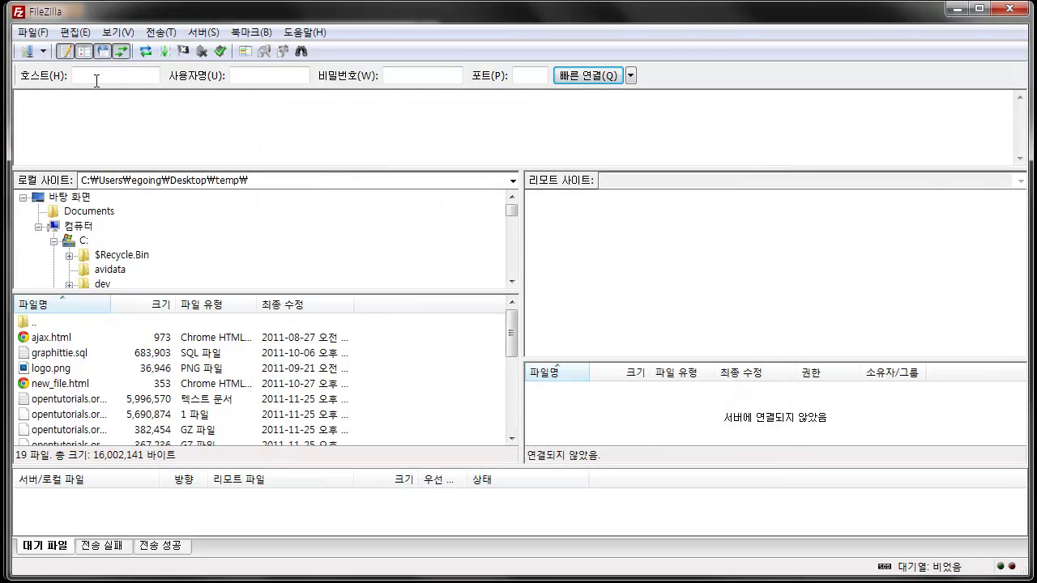
Step: Open the Site Manager on the saved 실습 site and highlight its host address
left_click(27, 51)
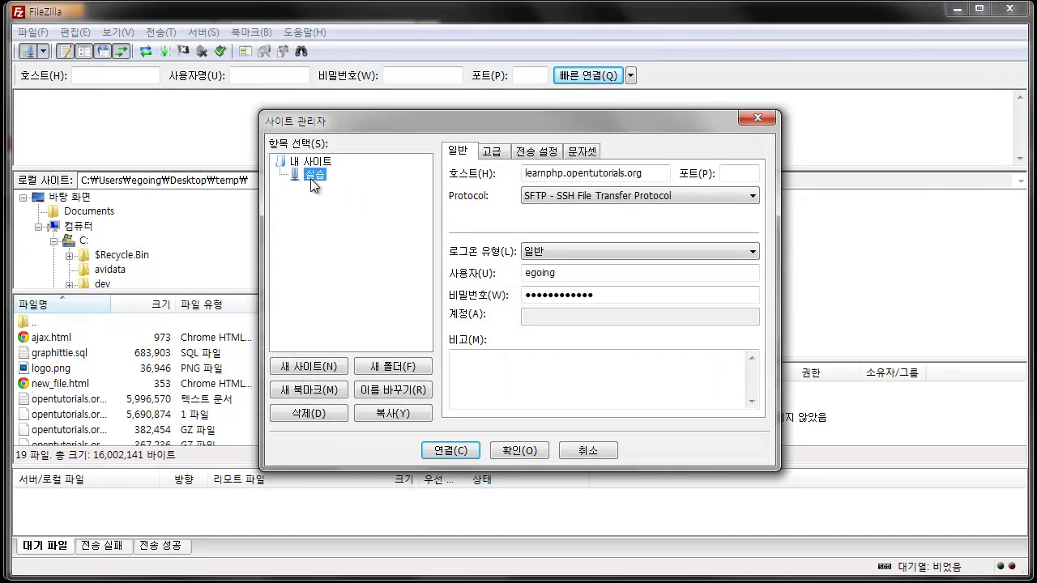
left_click(543, 174)
left_click_drag(667, 177, 484, 176)
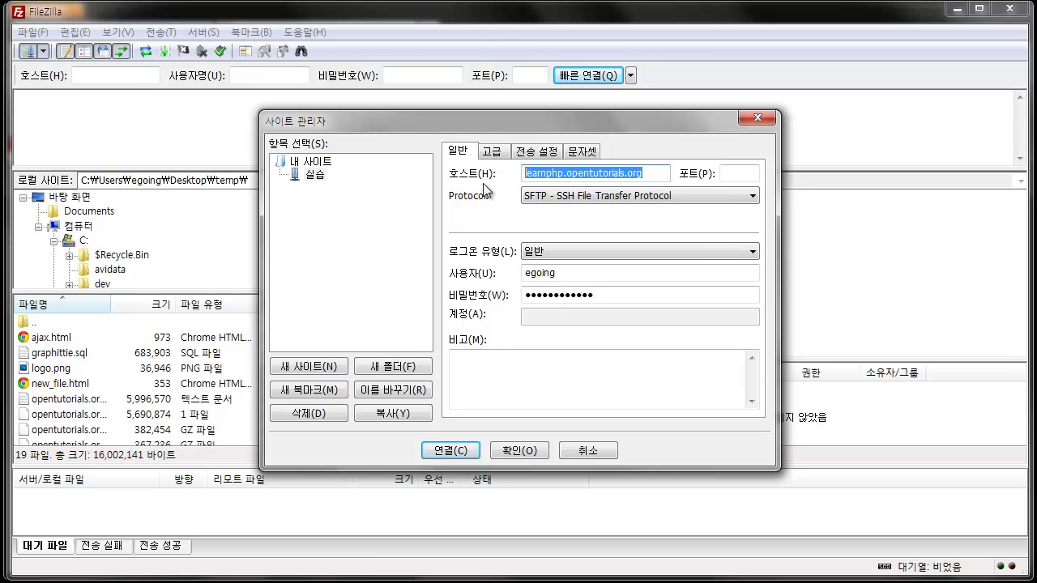
left_click(585, 394)
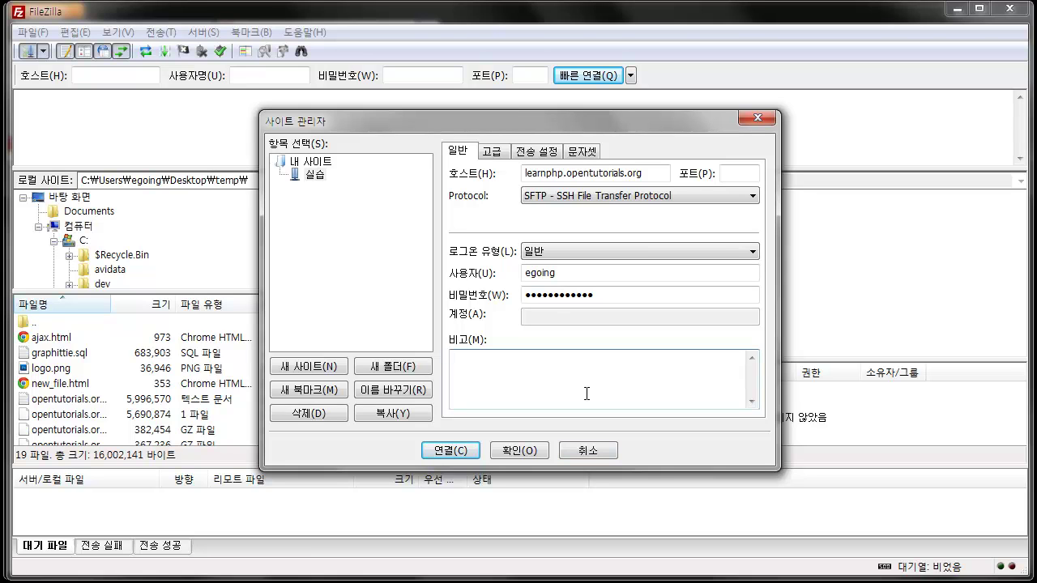
type("host")
key("ctrl+a")
type(":")
key("BackSpace")
key("BackSpace")
key("BackSpace")
key("BackSpace")
Step: Try switching the 실습 site's protocol to FTP and back to SFTP, and enter and clear port 1218
left_click(757, 177)
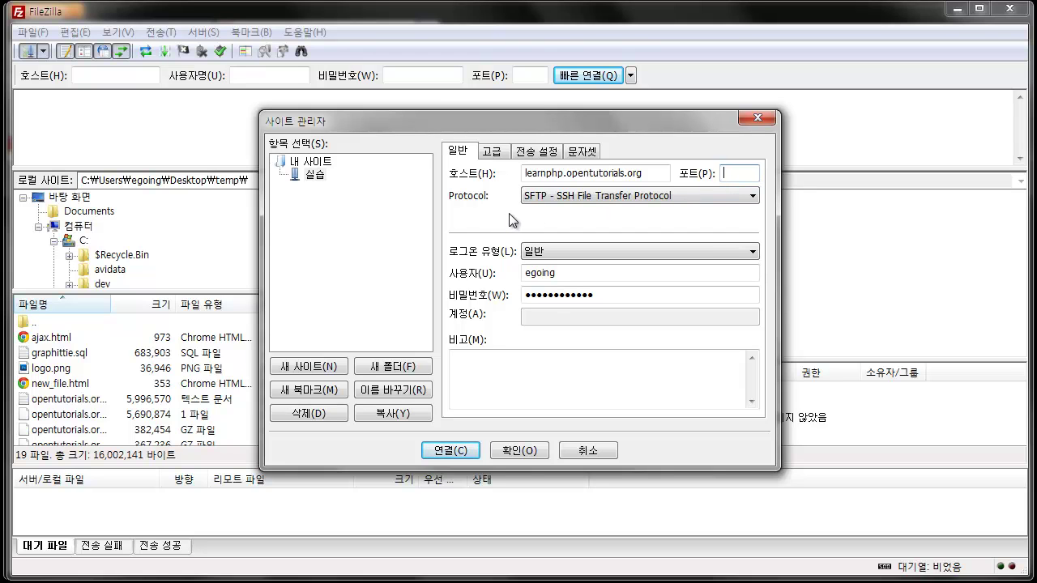
left_click(541, 197)
left_click(547, 211)
left_click(559, 196)
left_click(559, 222)
left_click(738, 174)
type("1218")
key("BackSpace")
key("BackSpace")
key("BackSpace")
key("BackSpace")
Step: Select SFTP - SSH File Transfer Protocol as the 실습 site's protocol, leaving the port empty
left_click(613, 195)
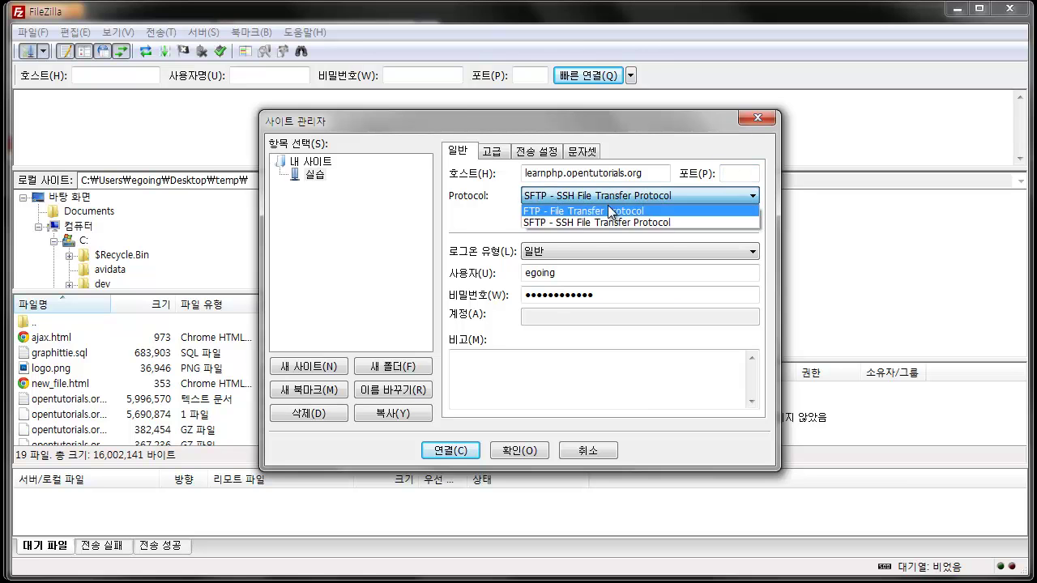
left_click(560, 224)
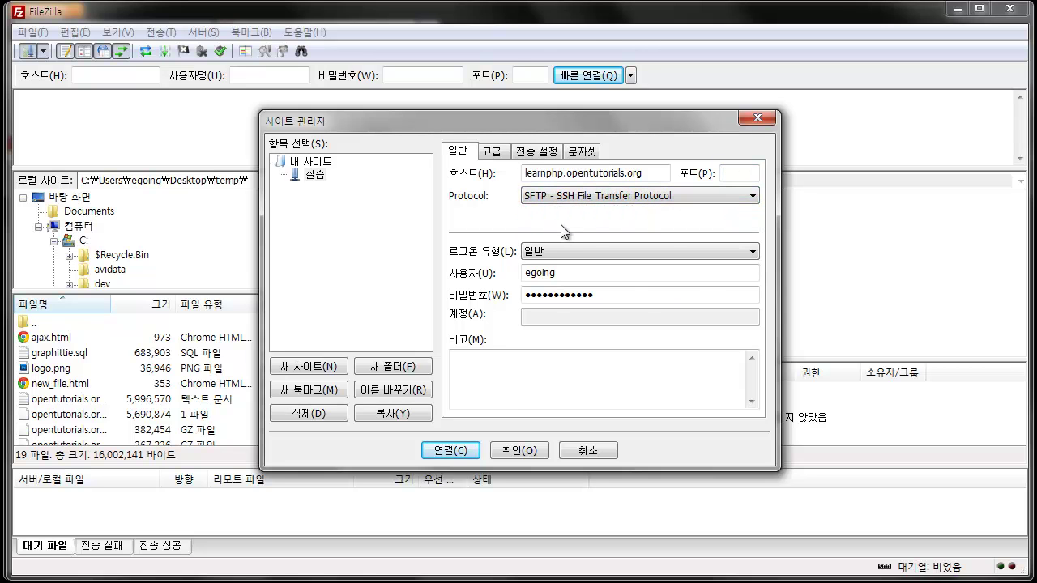
left_click(727, 175)
left_click(727, 181)
left_click(588, 201)
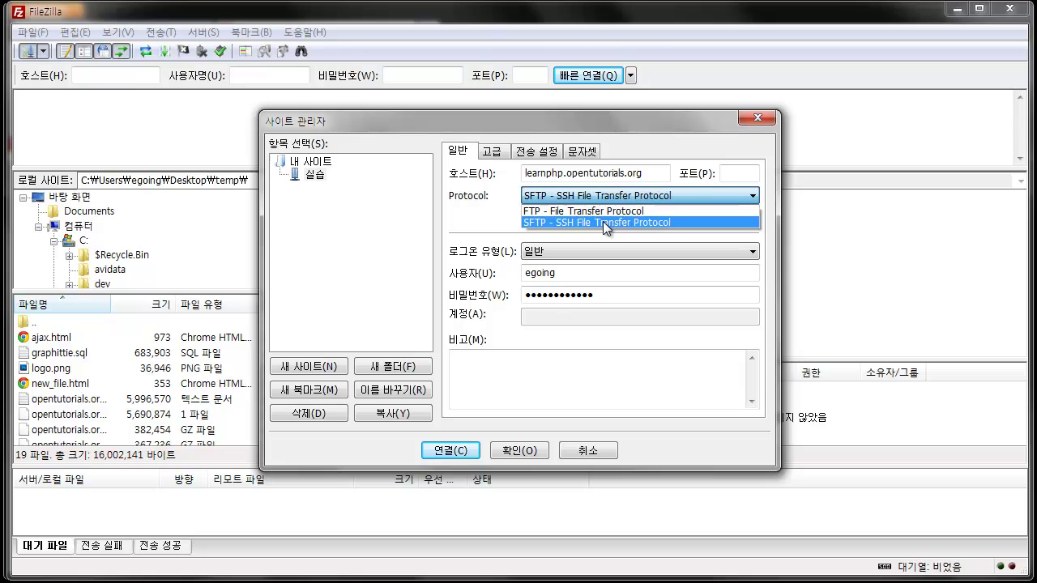
left_click(603, 222)
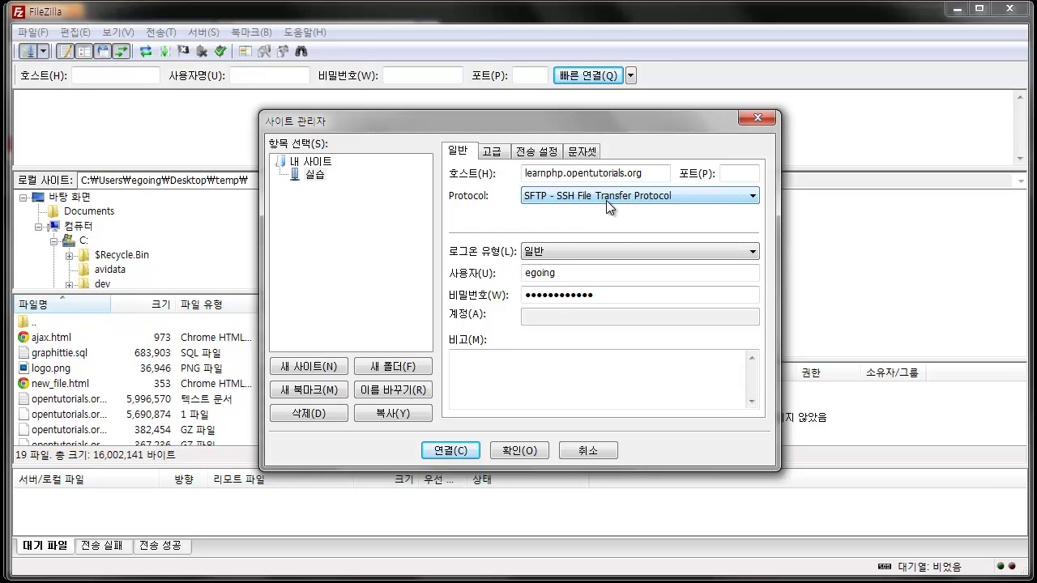
left_click(606, 200)
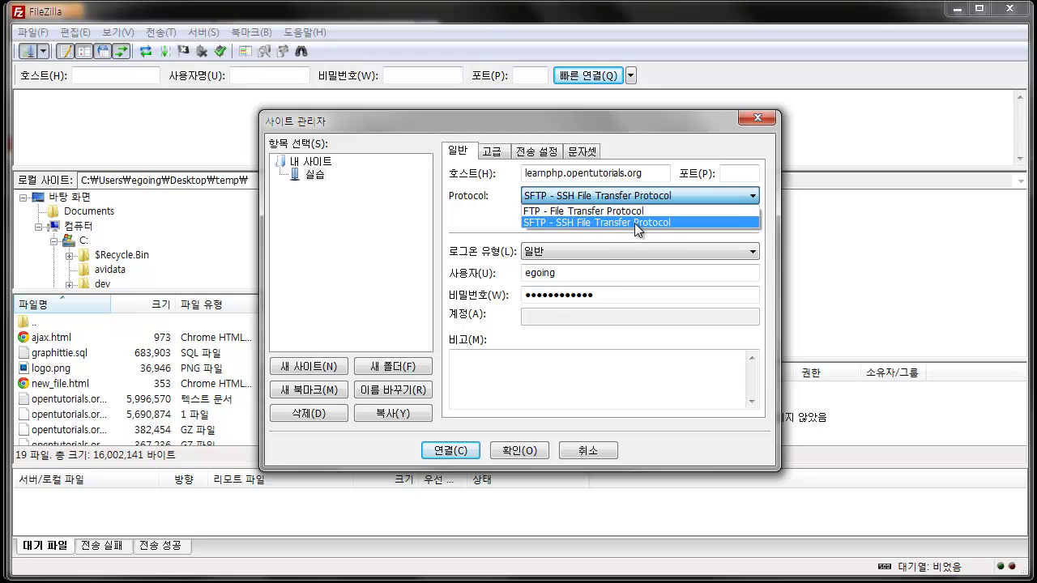
left_click(635, 223)
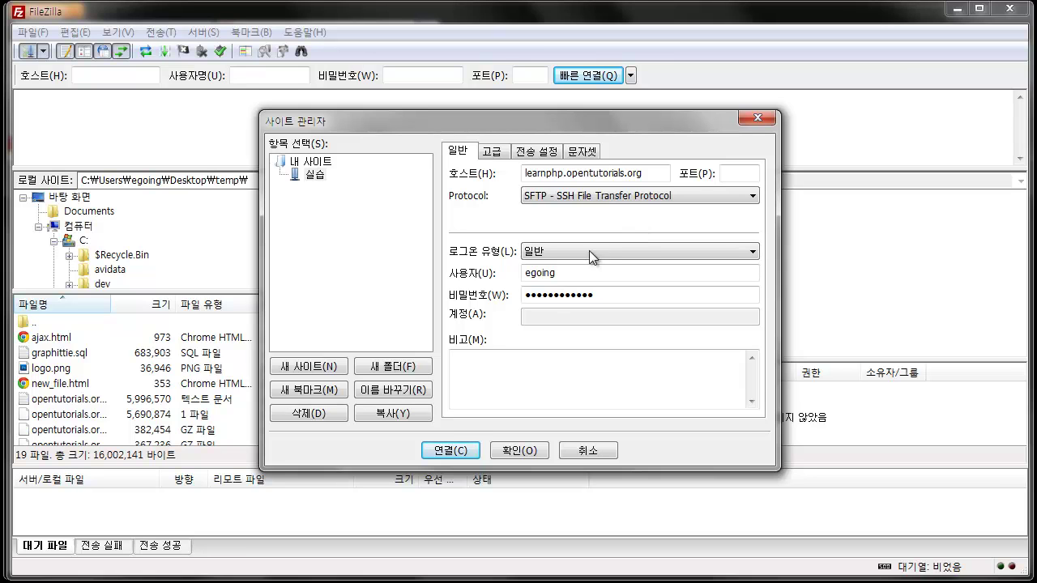
Step: Review the 실습 site's logon type, user and password fields, and its default local and remote directories
left_click(540, 252)
left_click(590, 274)
double_click(589, 275)
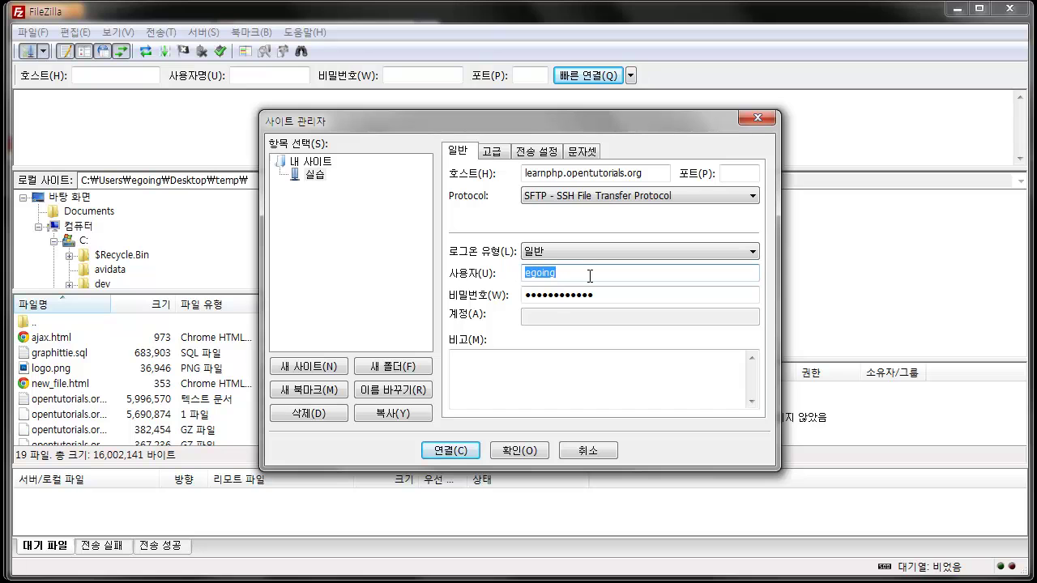
double_click(602, 295)
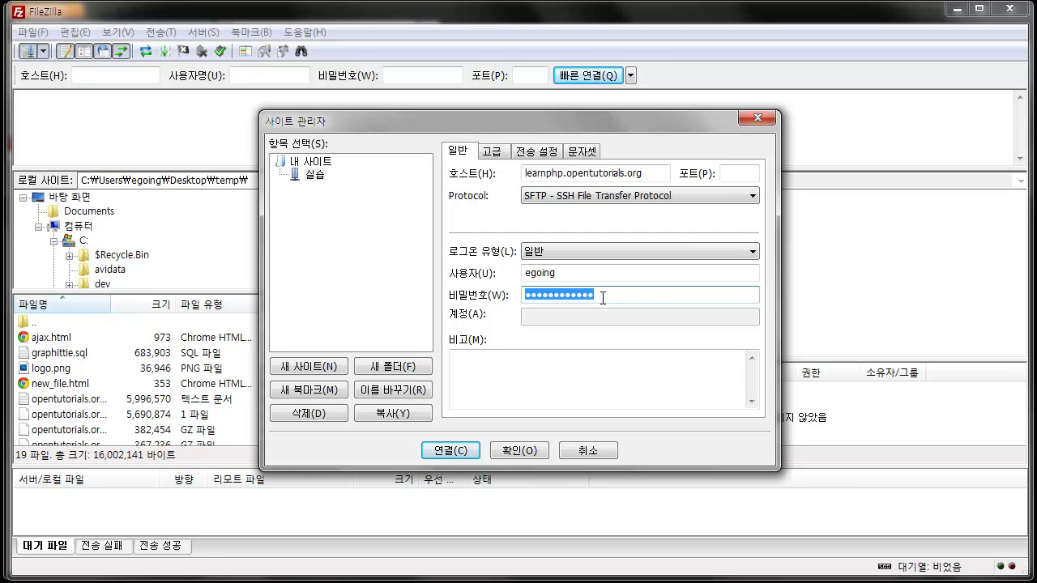
left_click(502, 156)
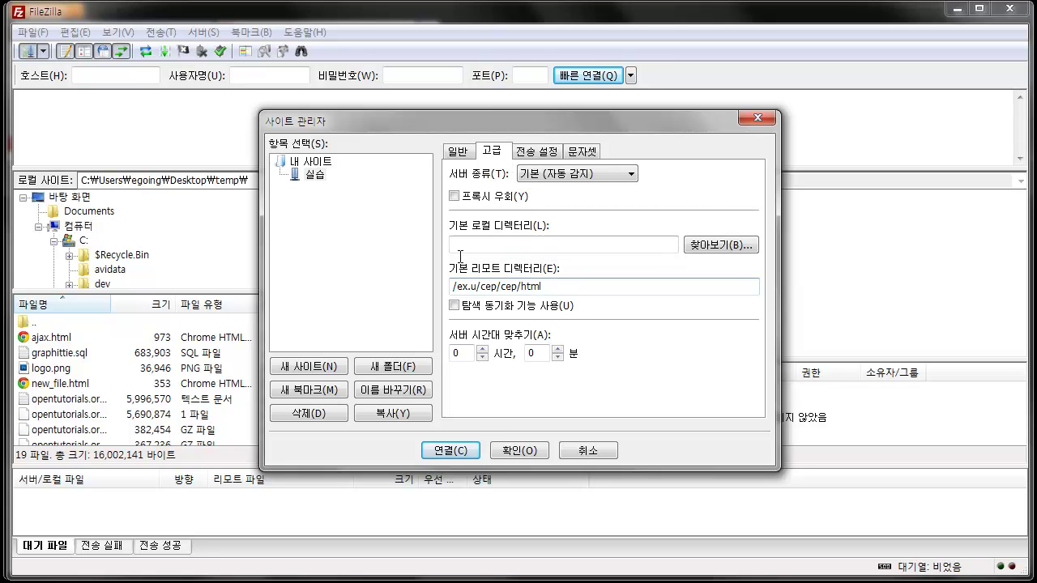
left_click(570, 283)
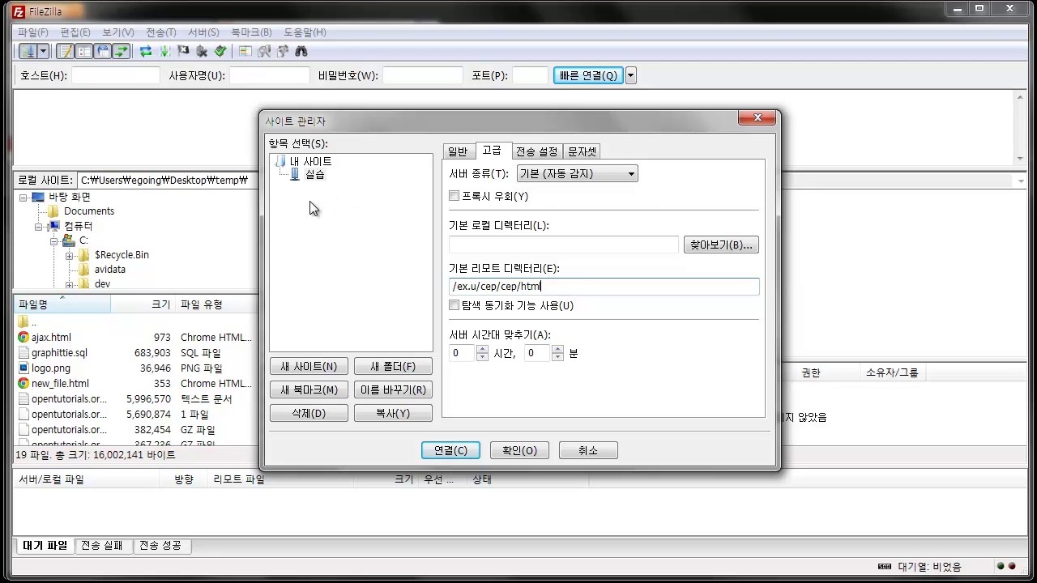
left_click_drag(575, 285, 361, 283)
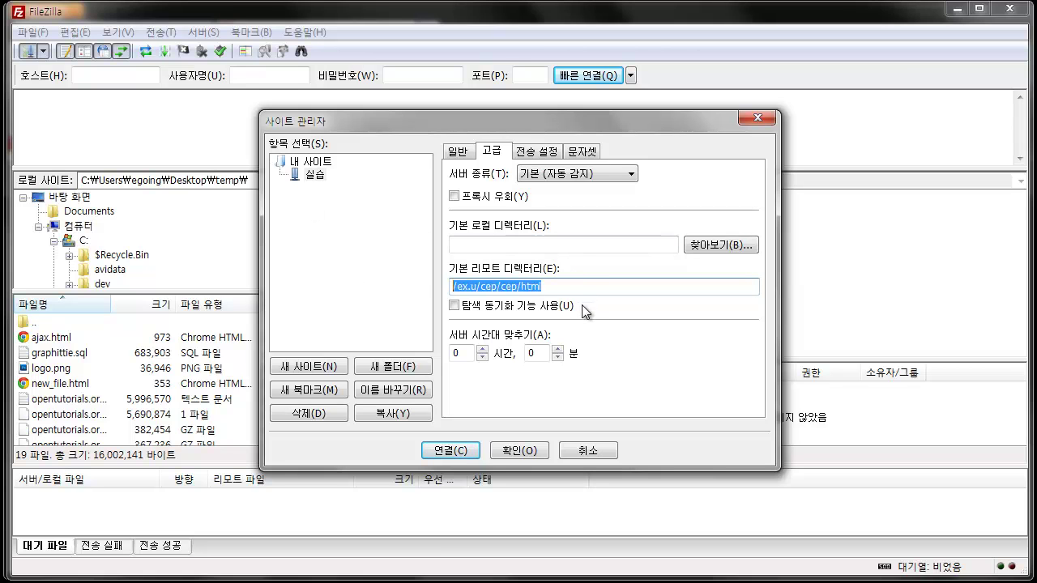
left_click(498, 243)
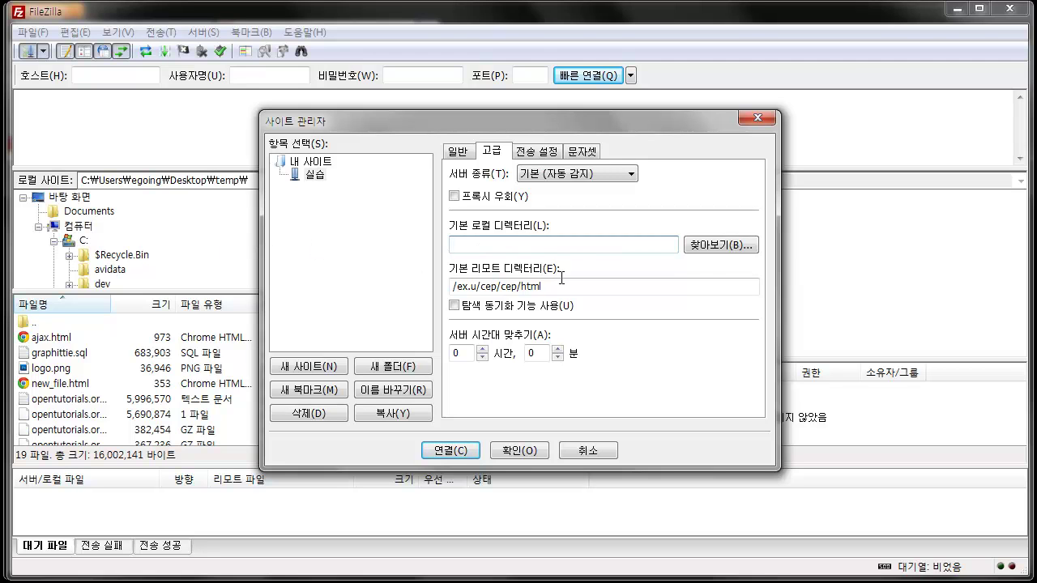
left_click_drag(563, 284, 305, 284)
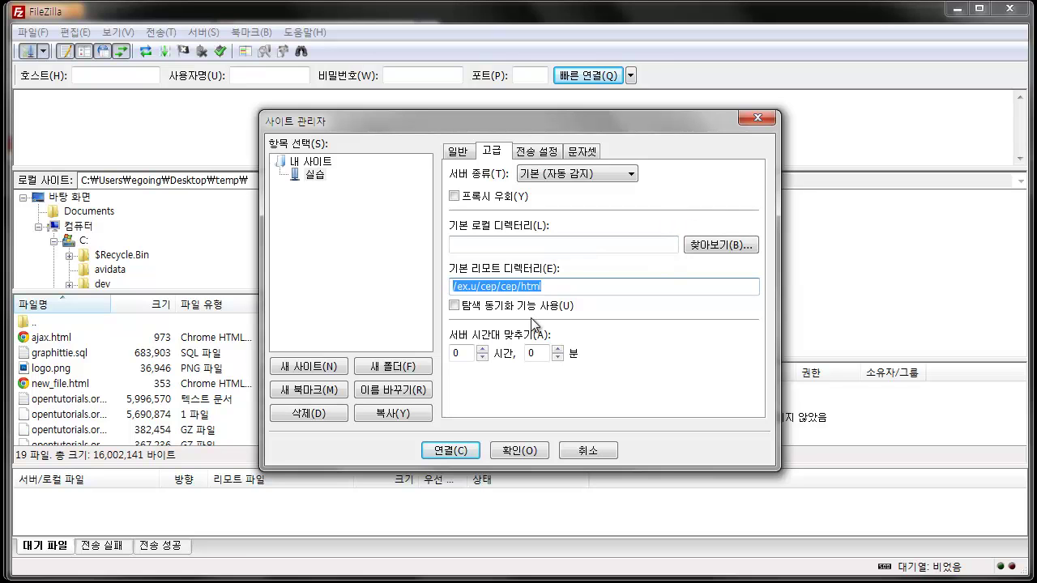
Step: Connect to the saved 실습 site
left_click(315, 176)
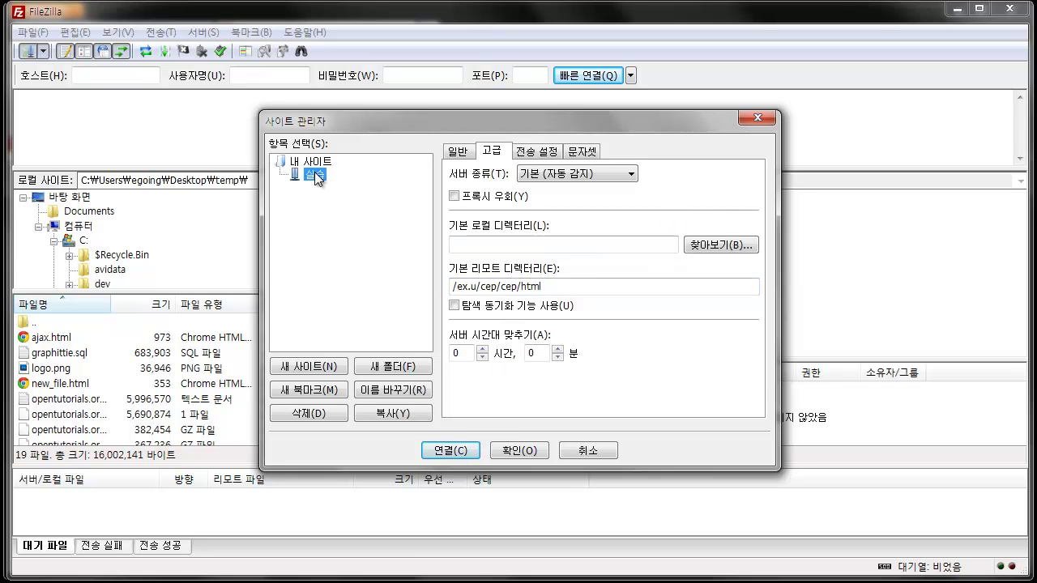
left_click(459, 452)
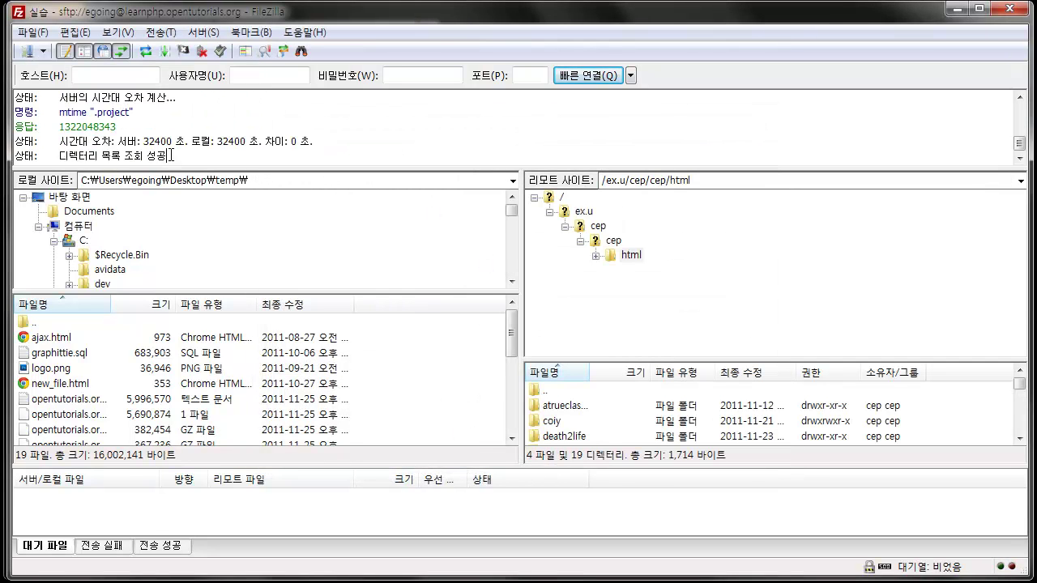
Step: Examine the last status message in the connection log and recheck the saved 실습 site in the Site Manager
mouse_move(167, 158)
left_mouse_down()
mouse_move(243, 49)
mouse_move(332, 3)
mouse_move(162, 162)
mouse_move(273, 164)
mouse_move(203, 97)
mouse_move(147, 156)
left_mouse_up()
left_click(210, 156)
left_click_drag(210, 156, 12, 164)
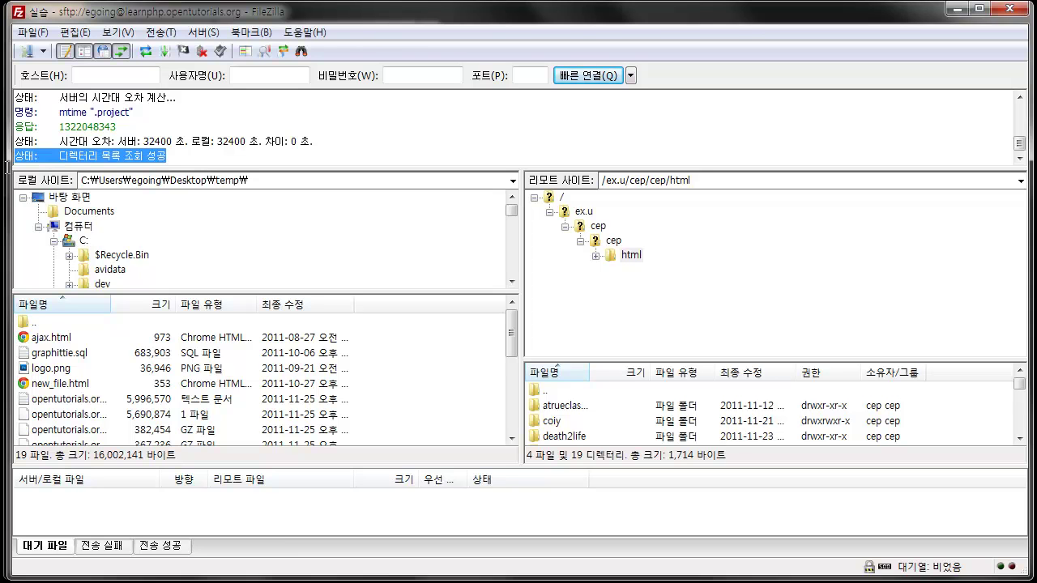
left_click(237, 150)
double_click(158, 159)
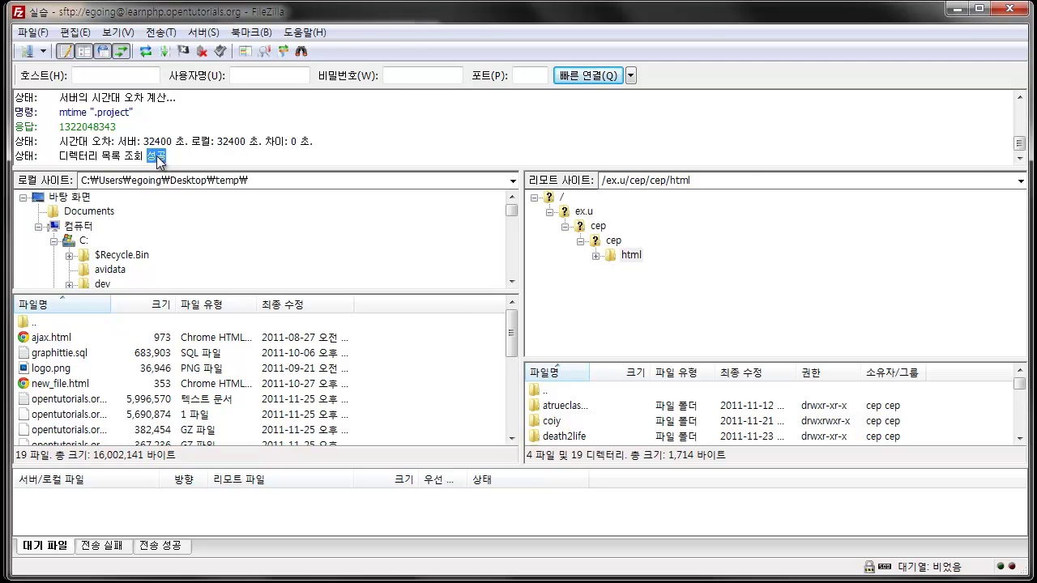
left_click(158, 160)
double_click(158, 160)
left_click(176, 161)
left_click(695, 316)
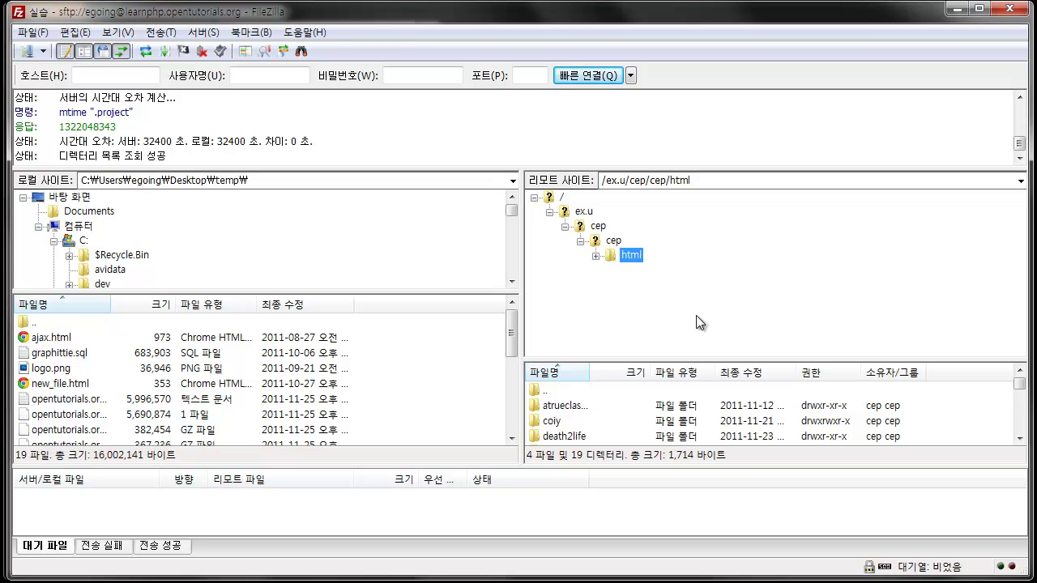
left_click(33, 52)
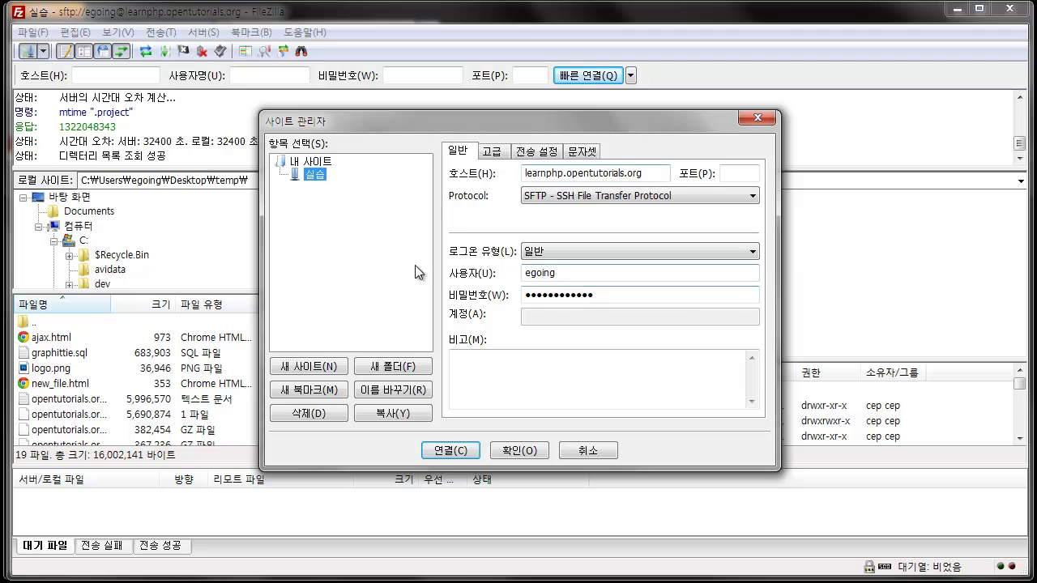
left_click(596, 458)
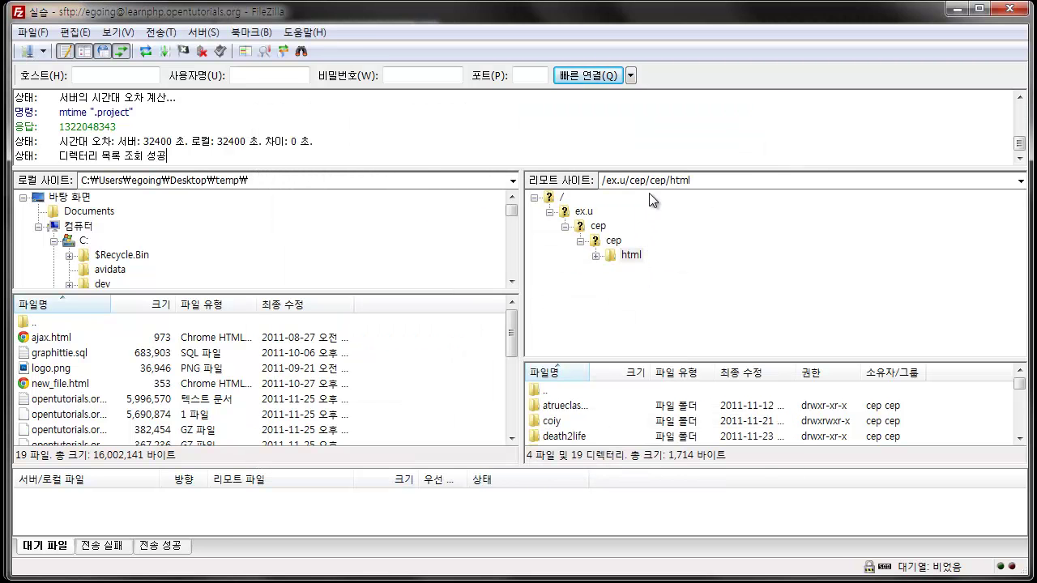
Step: Expand the remote html directory and open its egoing folder
double_click(707, 180)
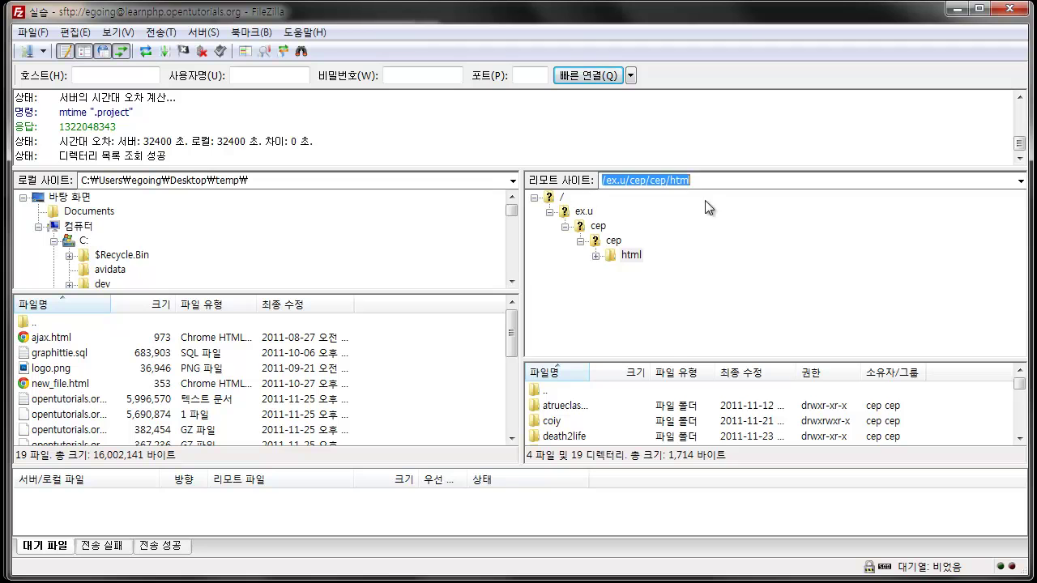
double_click(632, 255)
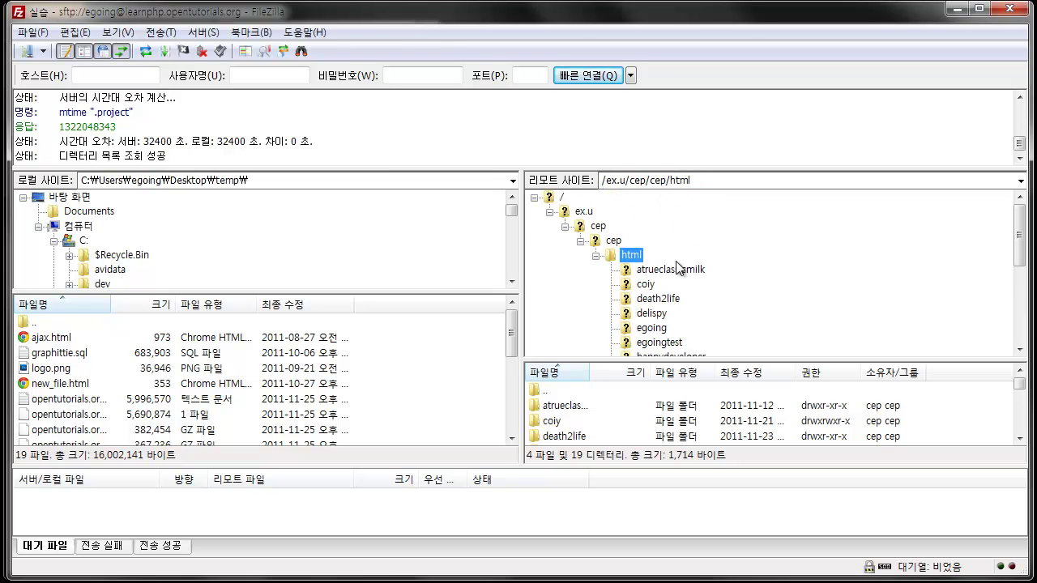
double_click(656, 328)
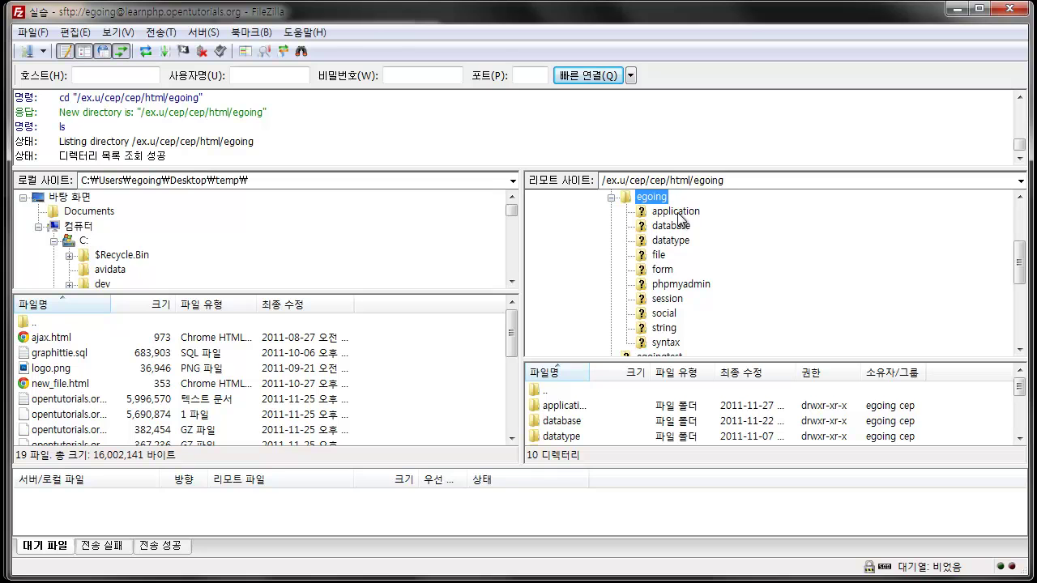
Step: Create a directory named ftp inside the remote egoing folder and open it
right_click(666, 198)
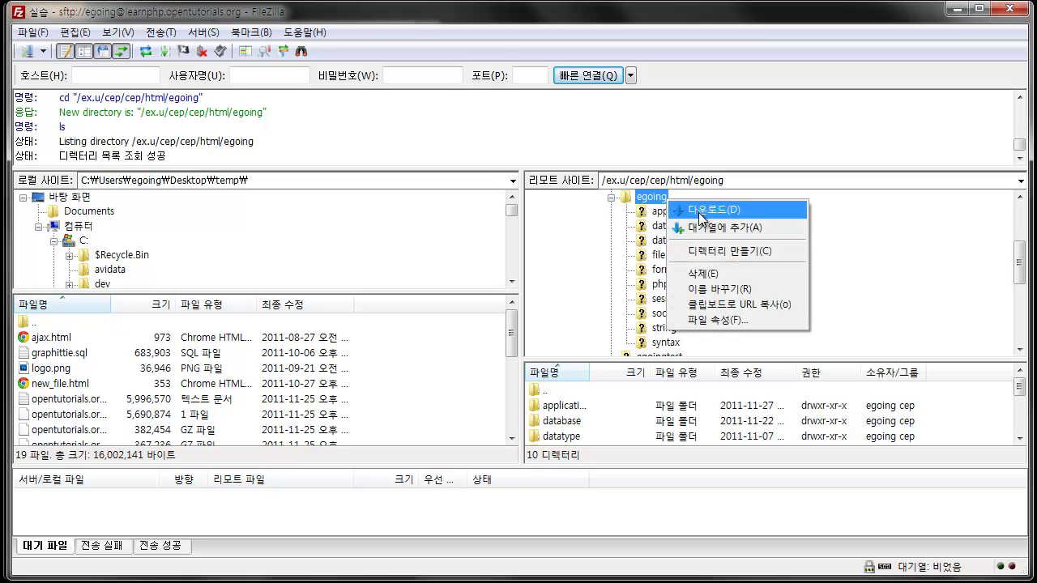
left_click(742, 252)
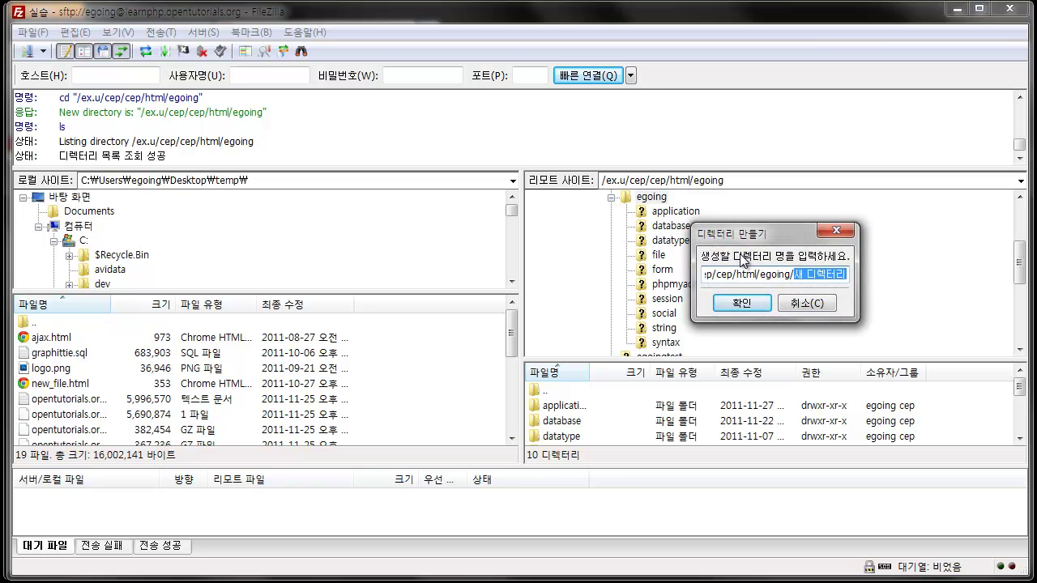
type("ftp")
key("Return")
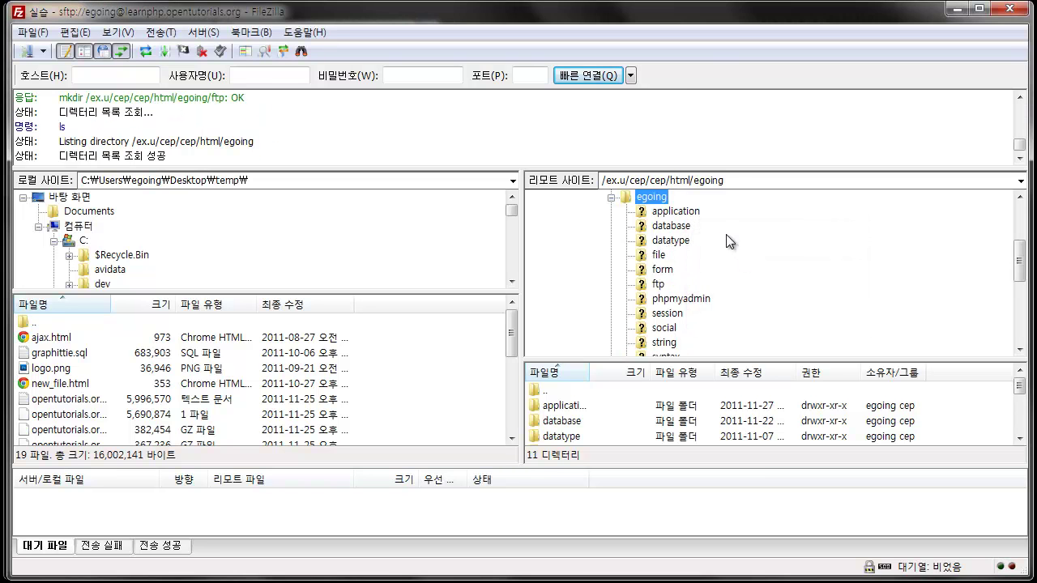
left_click(658, 285)
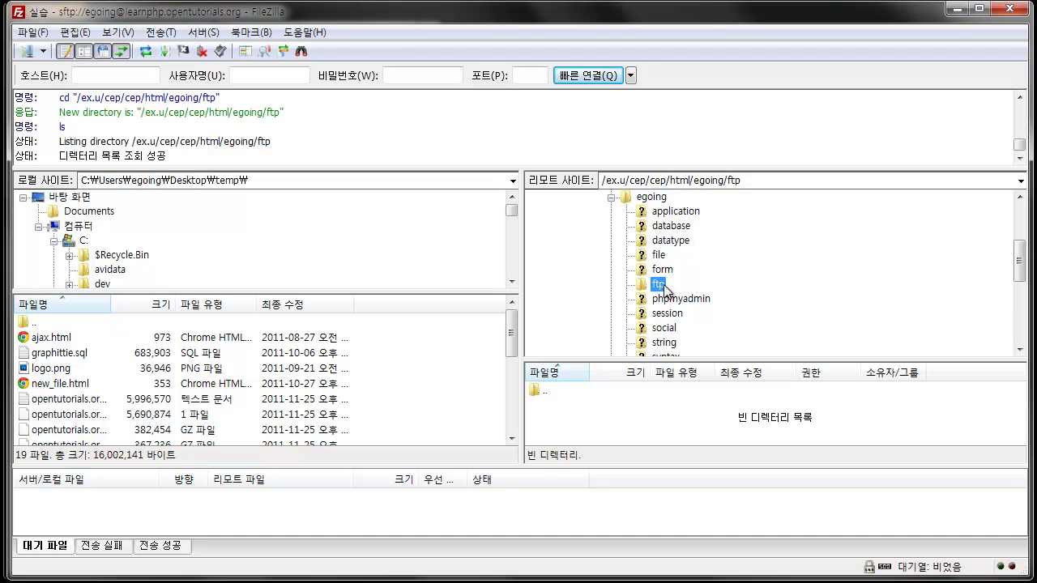
Step: Browse the folders on the local Desktop and go back into the temp folder
left_click(62, 384)
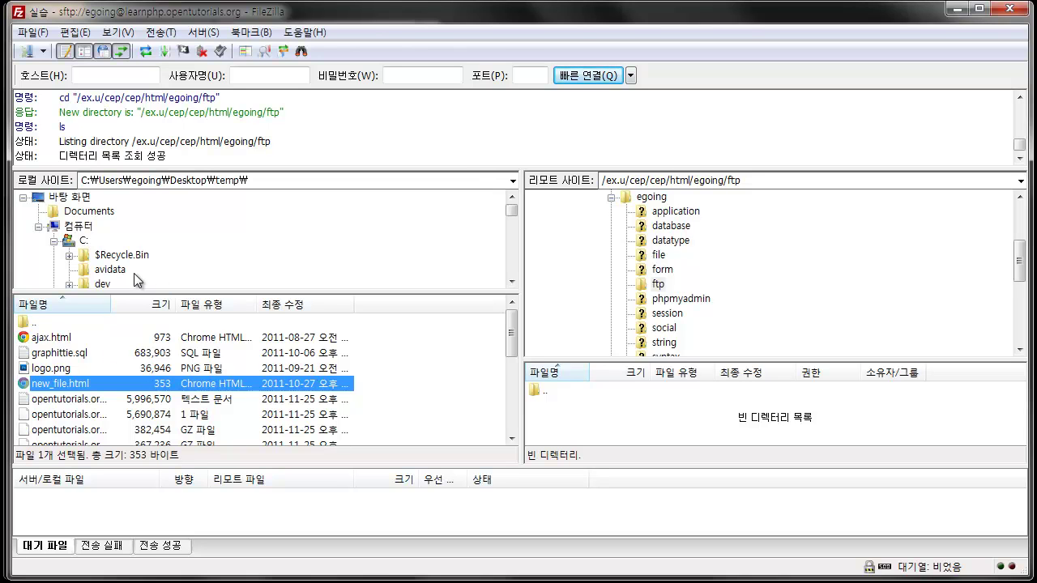
scroll(201, 259, "down", 2)
left_click(85, 199)
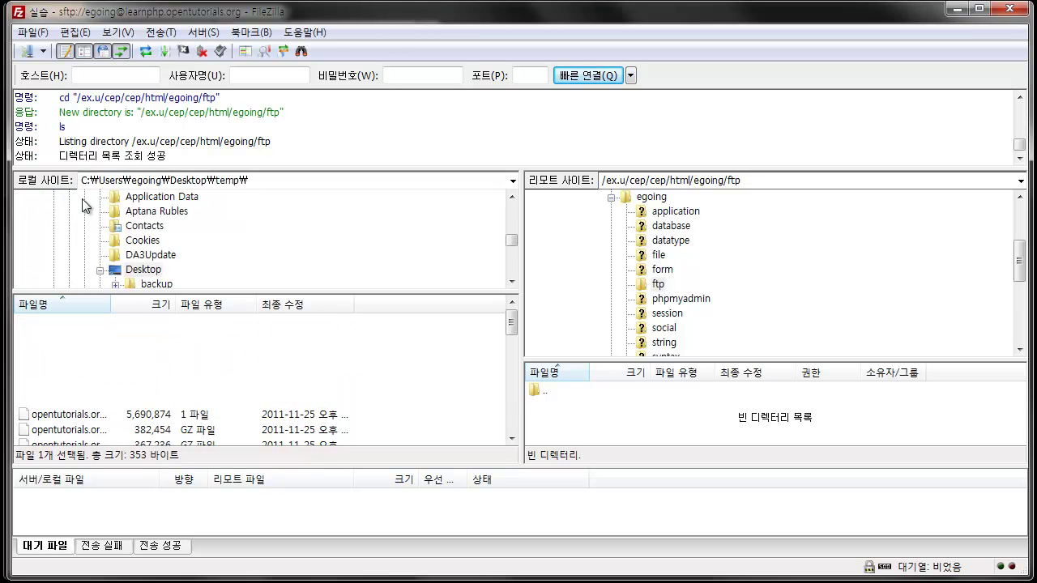
left_click(149, 371)
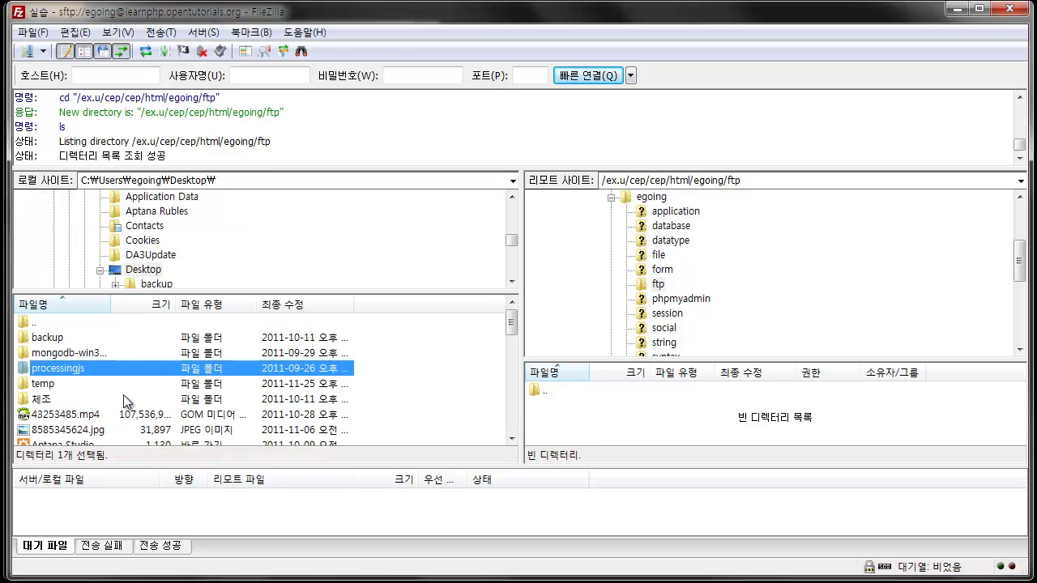
left_click(123, 394)
left_click(115, 338)
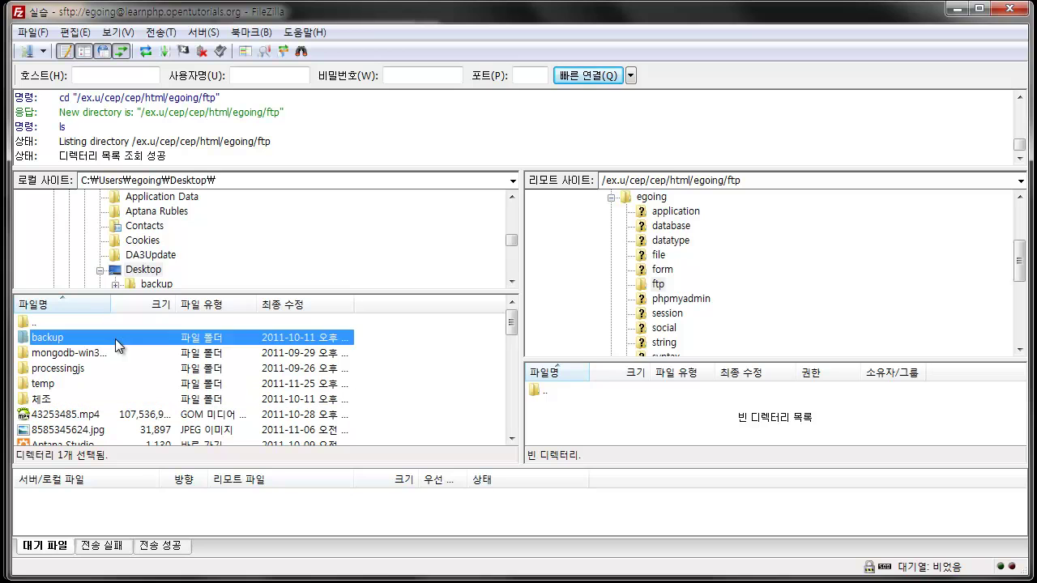
double_click(98, 381)
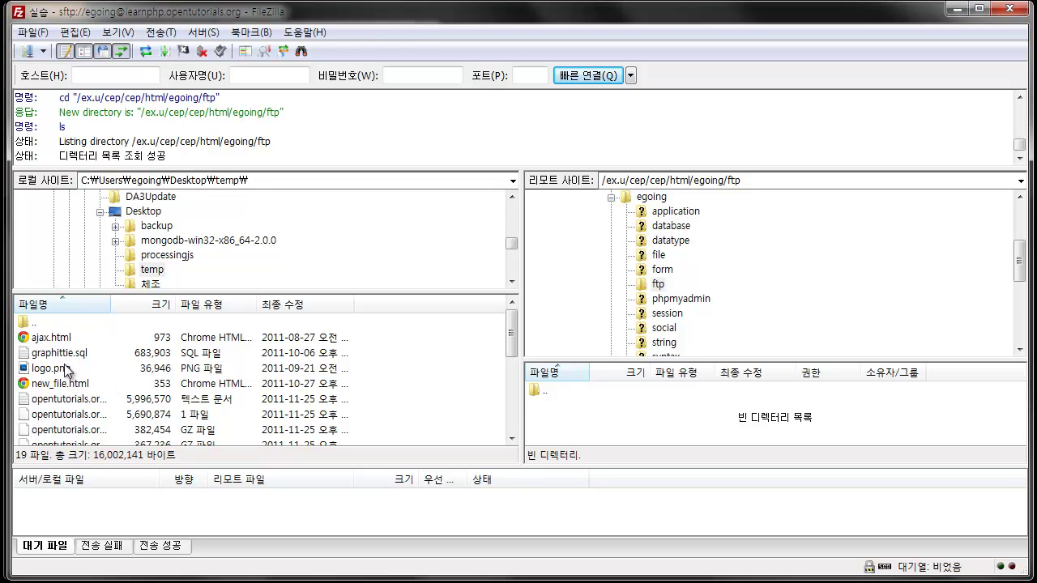
Step: Upload logo.png from the local temp folder to the remote ftp folder and select the uploaded copy
left_click(66, 370)
left_click_drag(67, 369, 657, 418)
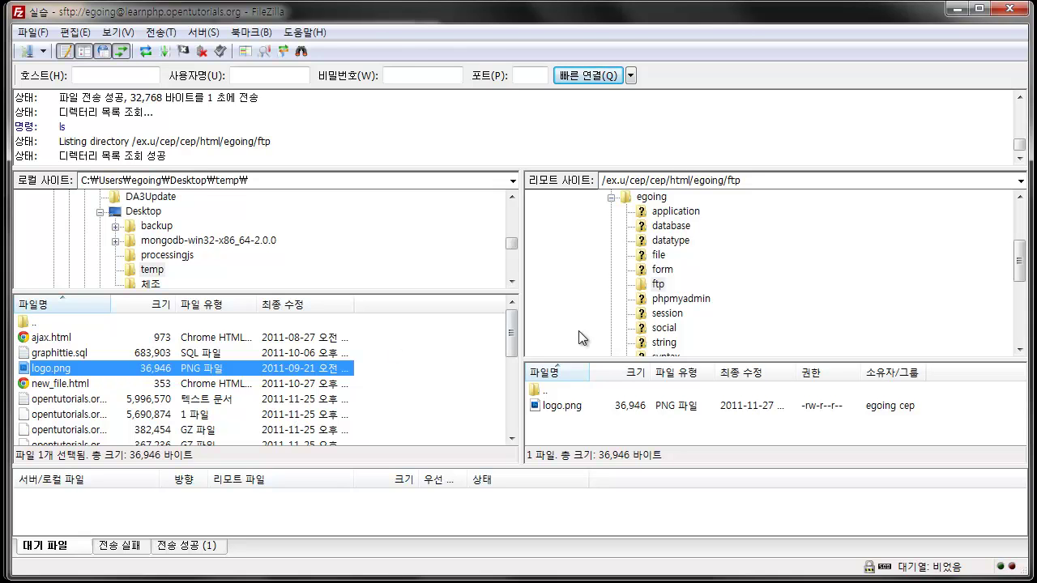
left_click(559, 407)
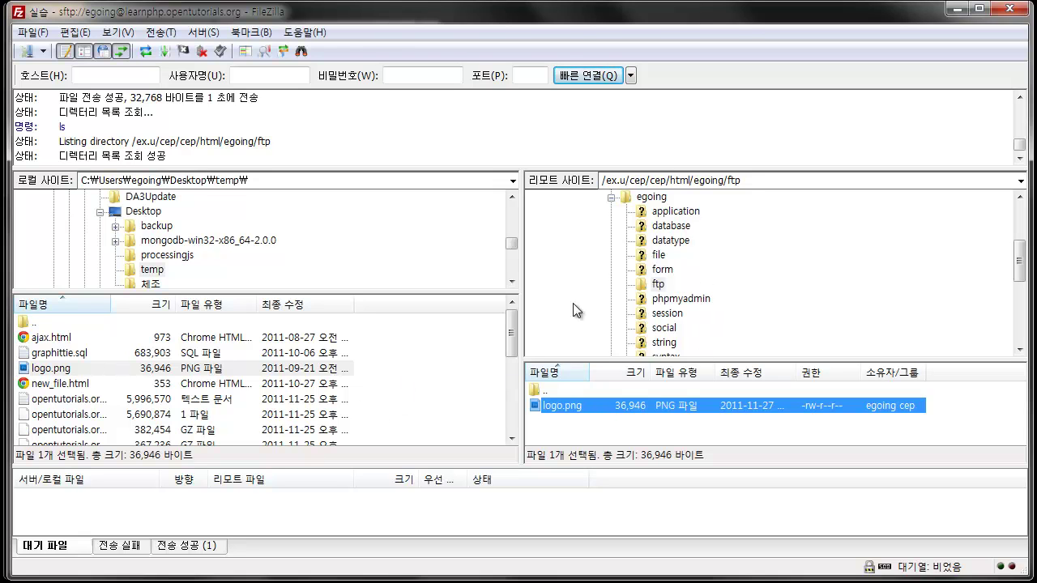
Step: Download jquery-1.4.4.js from the remote database/phpmyadmin/js/jquery folder into the local temp folder
left_click(660, 210)
left_click(670, 226)
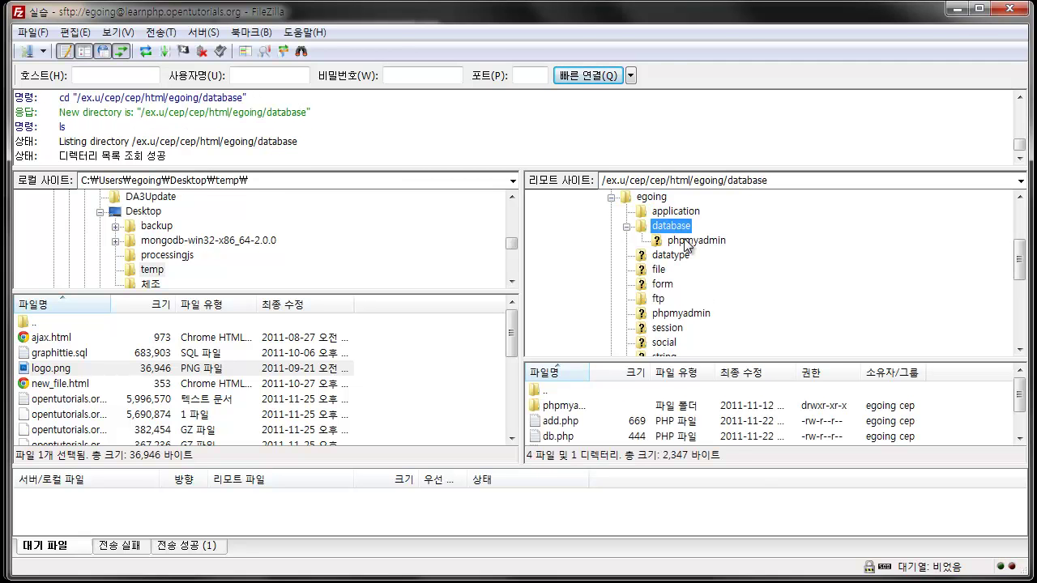
left_click(685, 240)
left_click(677, 255)
double_click(685, 240)
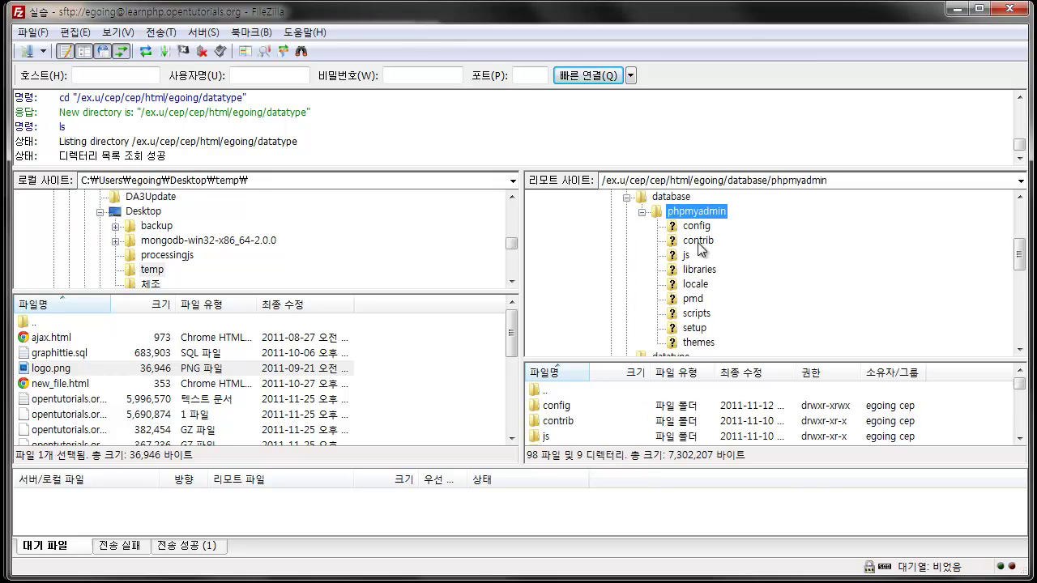
left_click(684, 254)
left_click(712, 272)
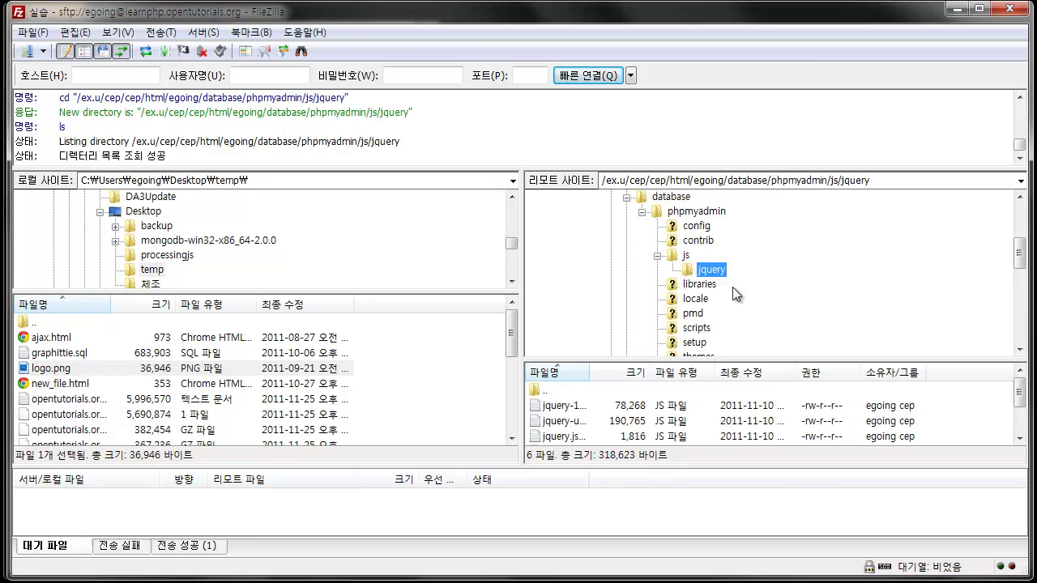
left_click(574, 406)
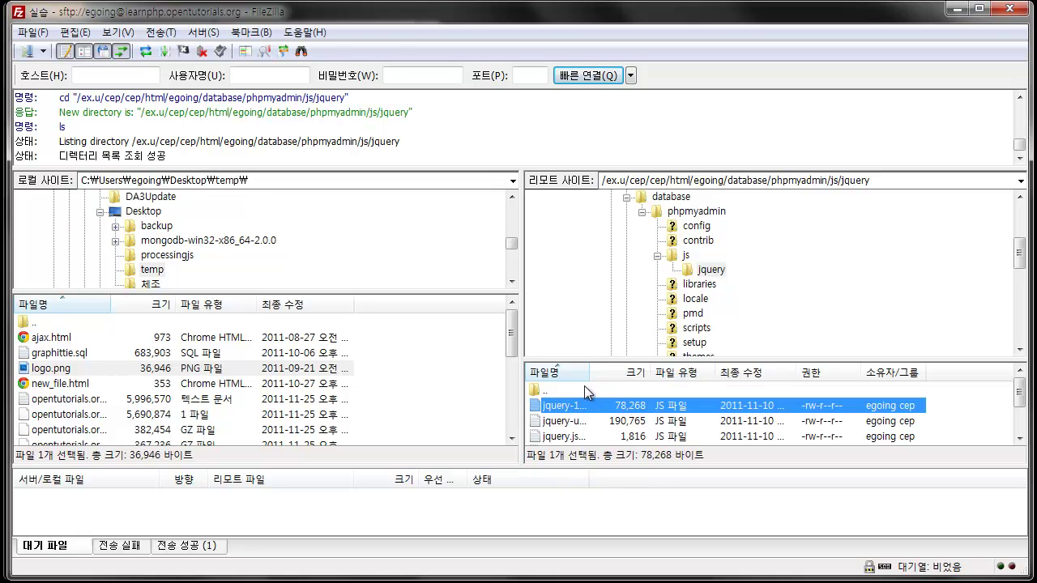
left_click_drag(572, 405, 394, 418)
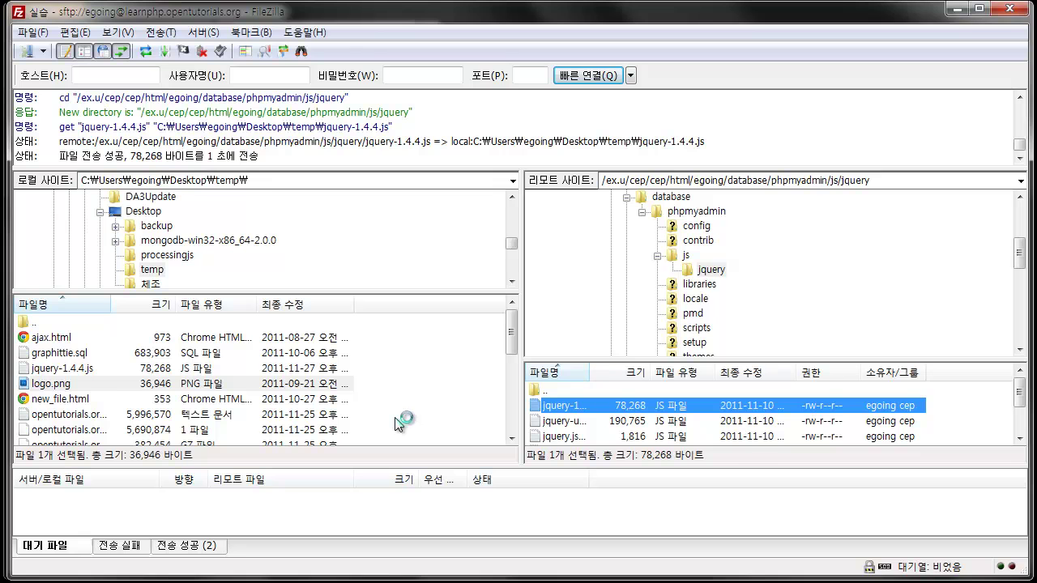
Step: Collapse the remote database folder's tree and open the ftp folder under egoing again
left_click(678, 209)
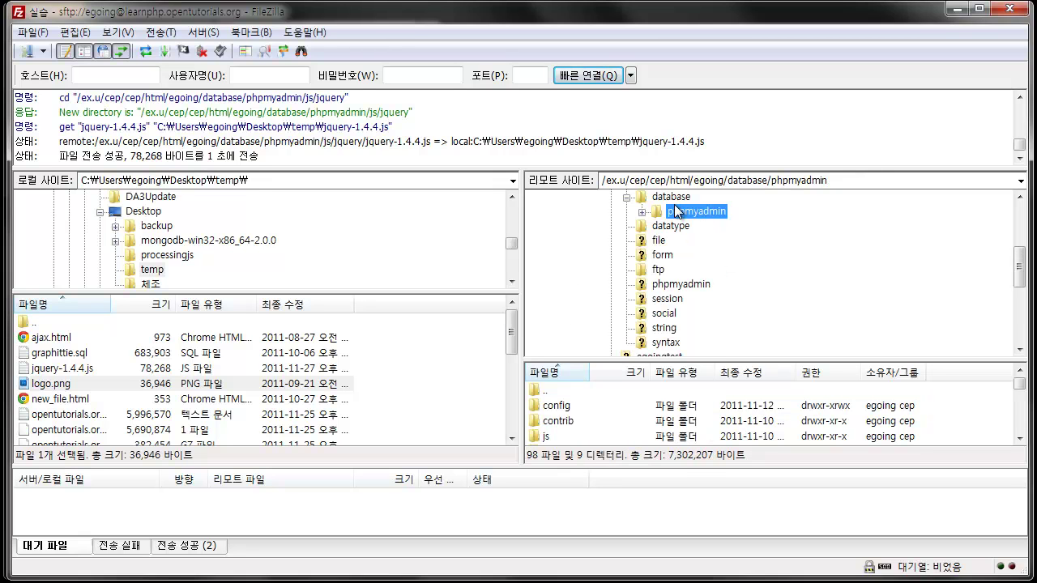
left_click(676, 201)
scroll(688, 265, "down", 1)
scroll(676, 264, "up", 1)
left_click(655, 258)
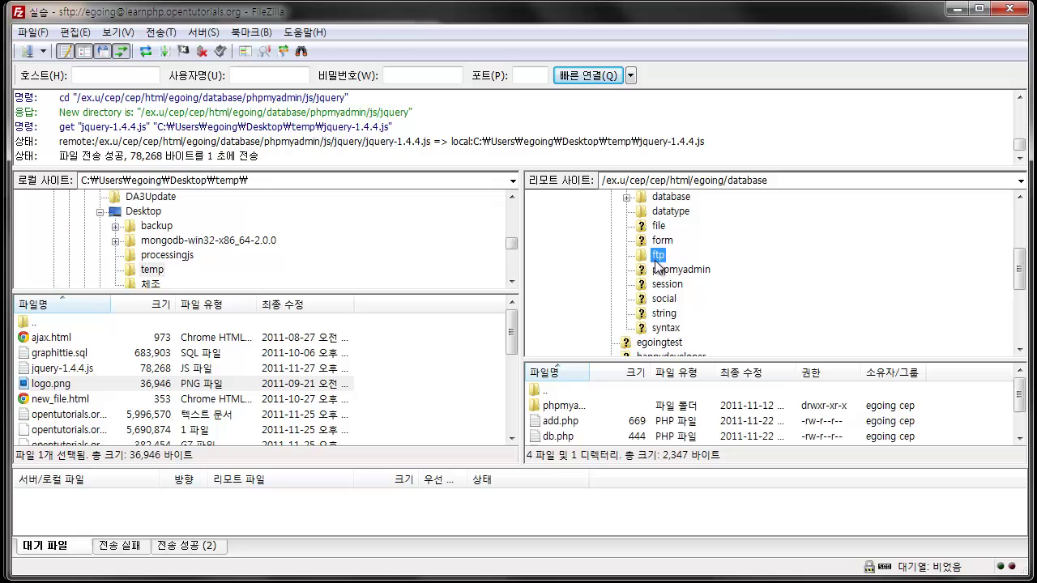
Step: Upload ajax.html, graphittie.sql, jquery-1.4.4.js and logo.png from the local temp folder to the remote ftp folder, overwriting the existing logo.png
left_click(65, 341)
left_click(68, 386, "shift")
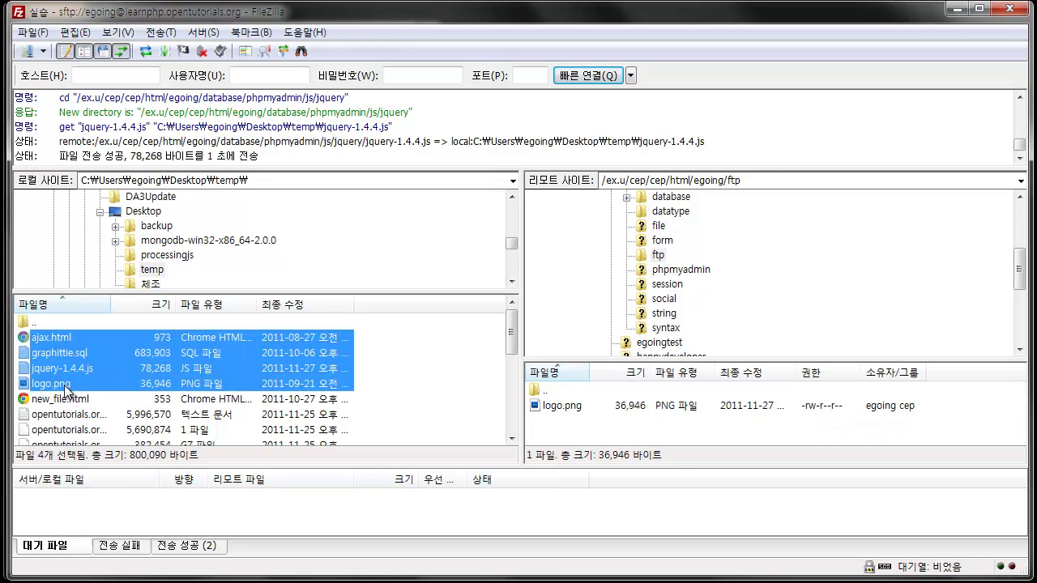
right_click(69, 392)
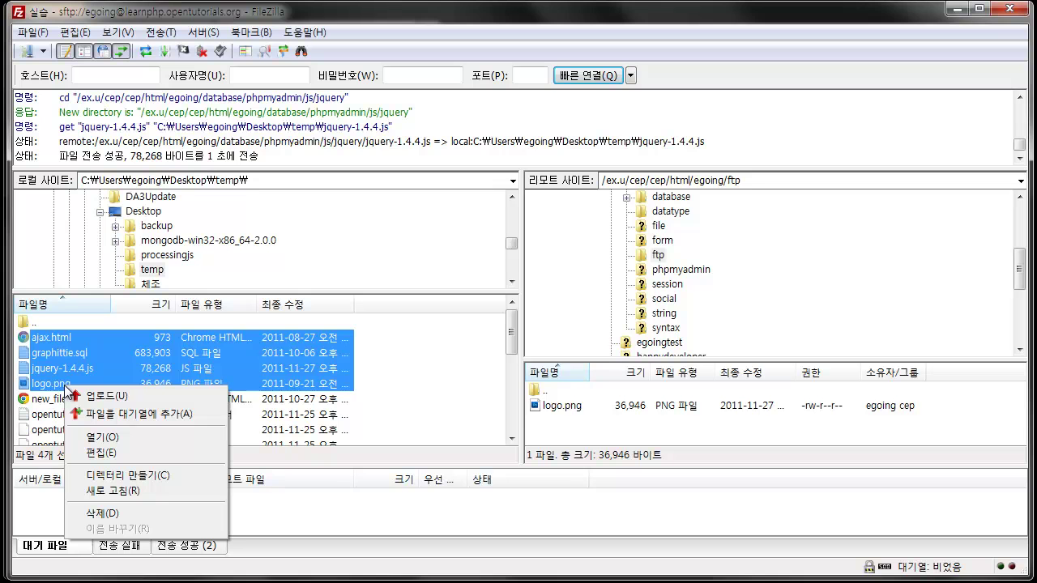
left_click(110, 400)
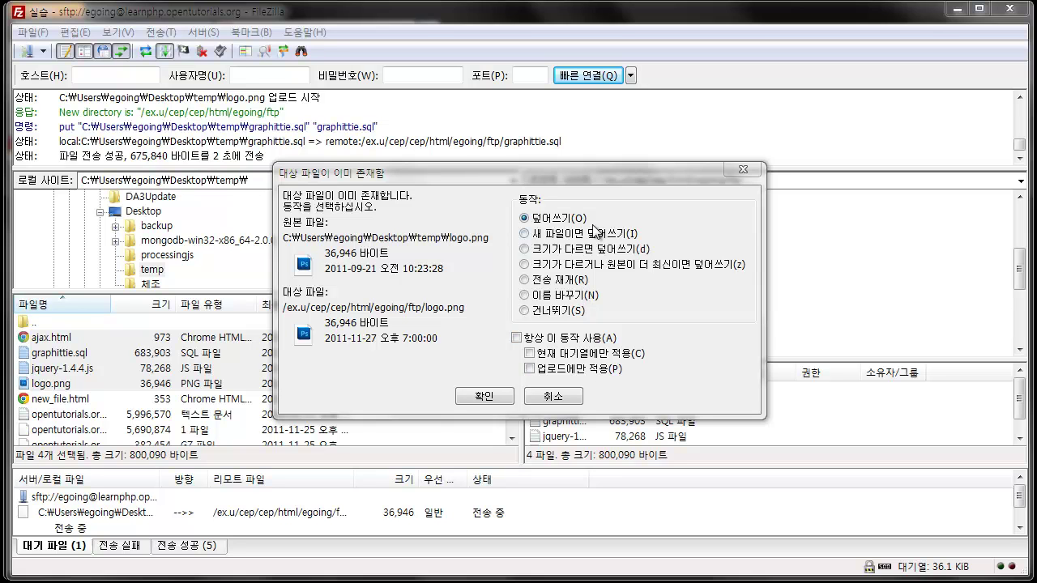
left_click(507, 398)
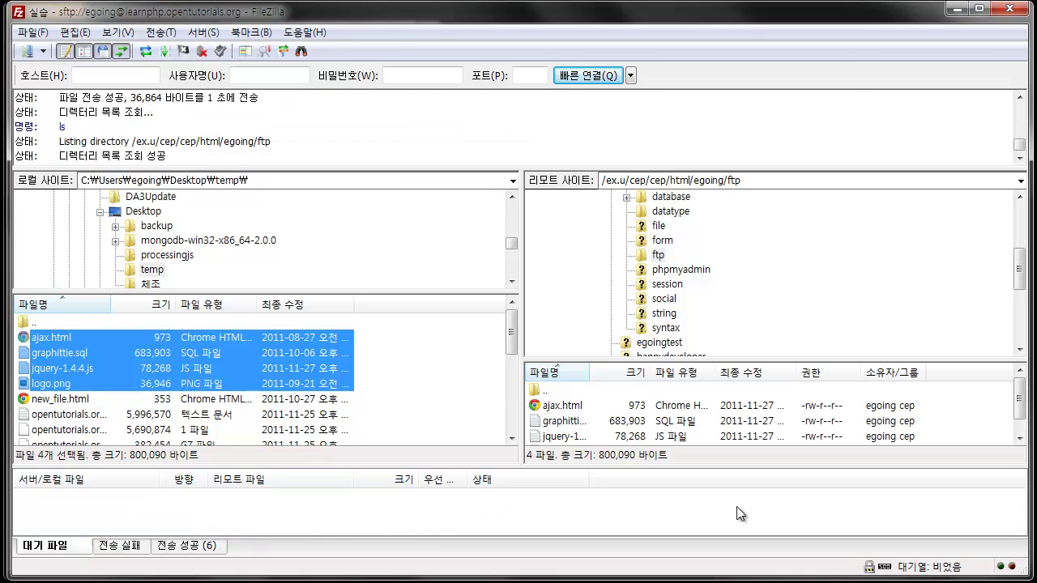
left_click(390, 383)
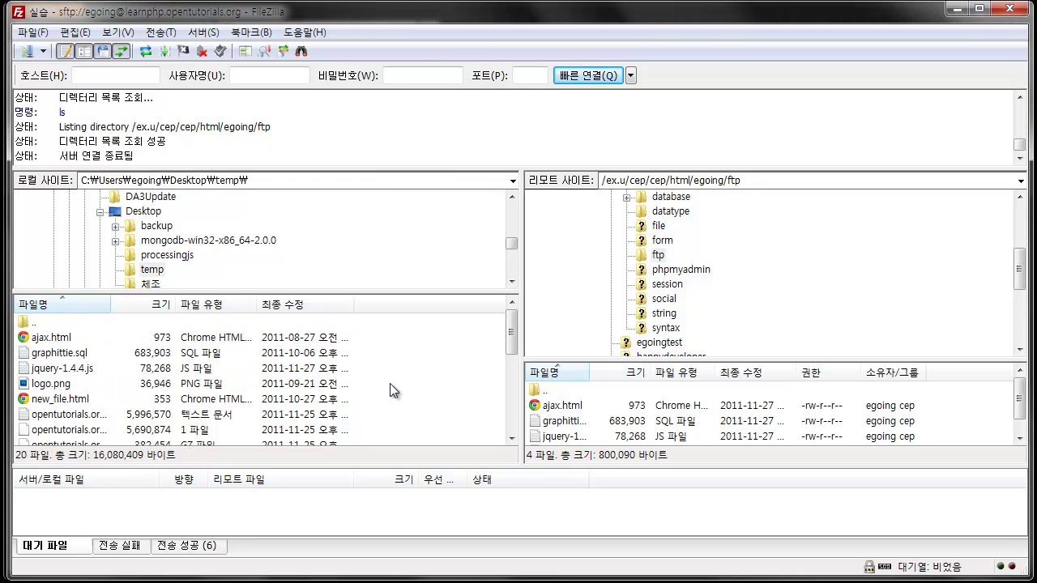